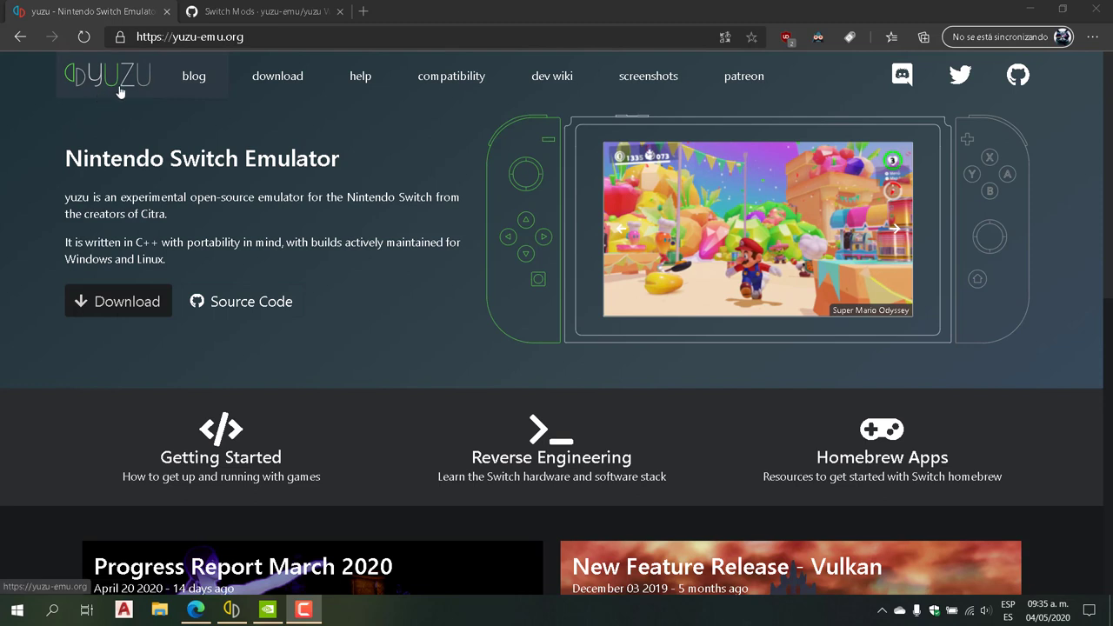
Start downloading the Windows x64 installer from the yuzu website and minimize the browser.
click(125, 313)
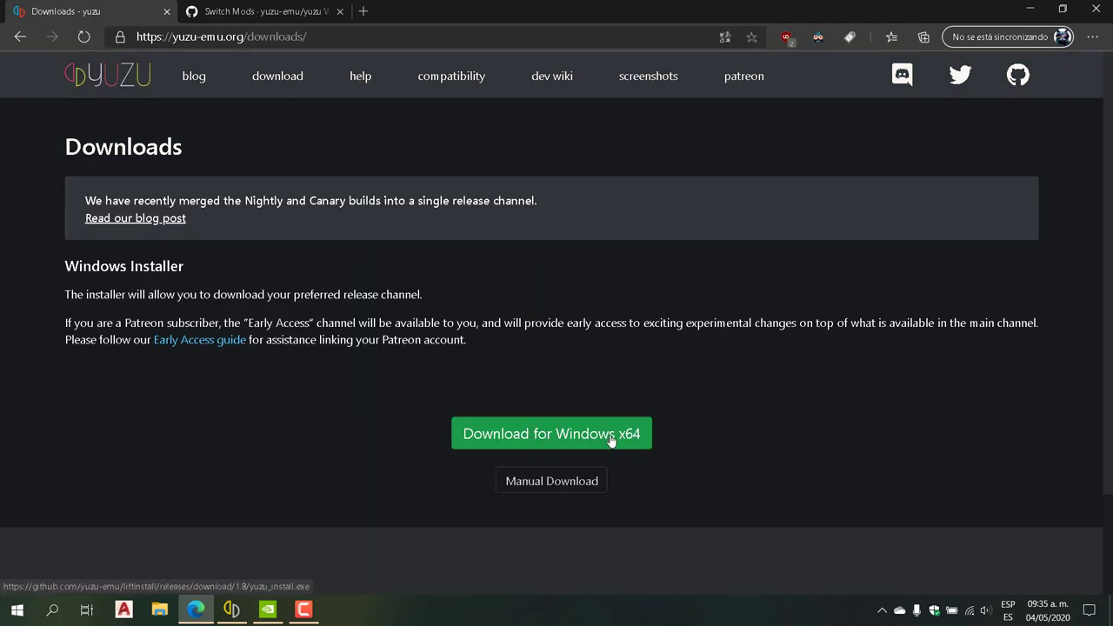
click(589, 442)
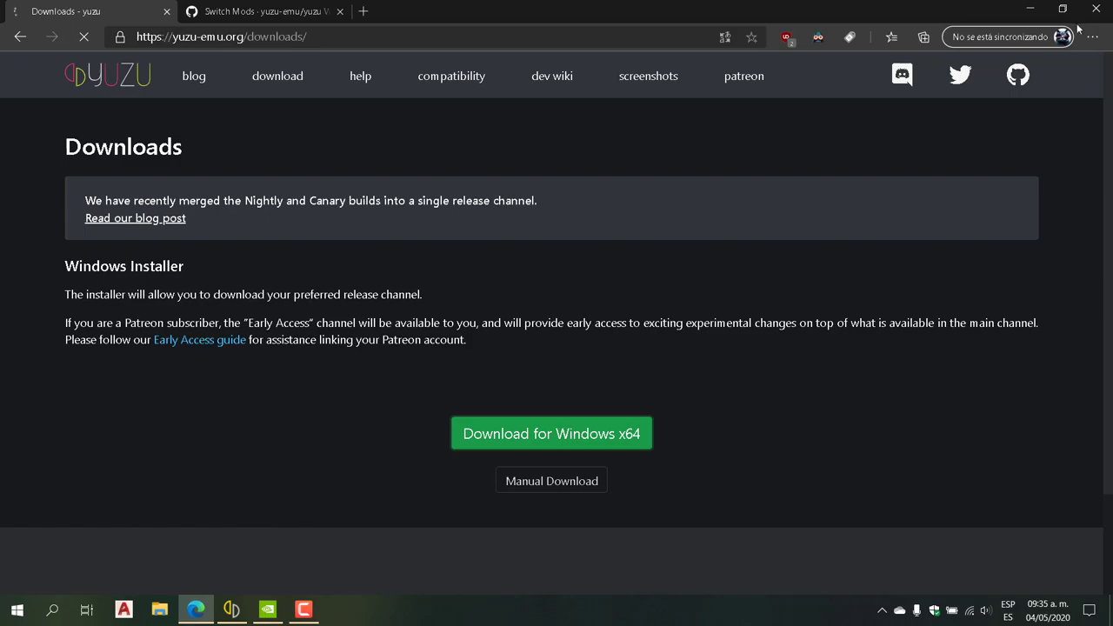
click(1030, 10)
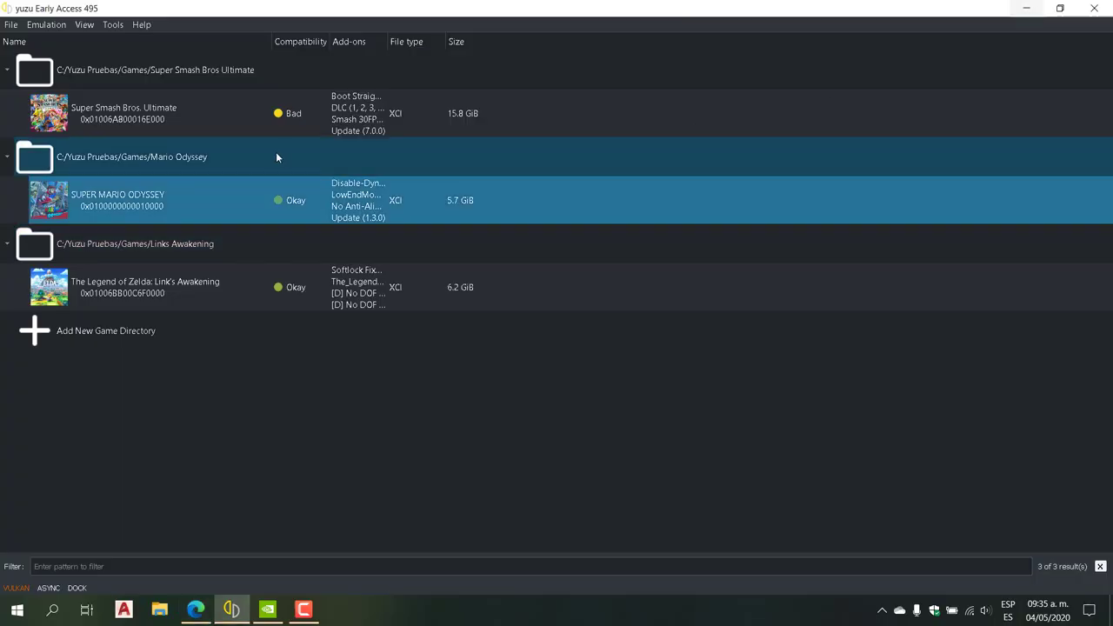
Close the yuzu Early Access window and run yuzu_install from the desktop.
click(1091, 10)
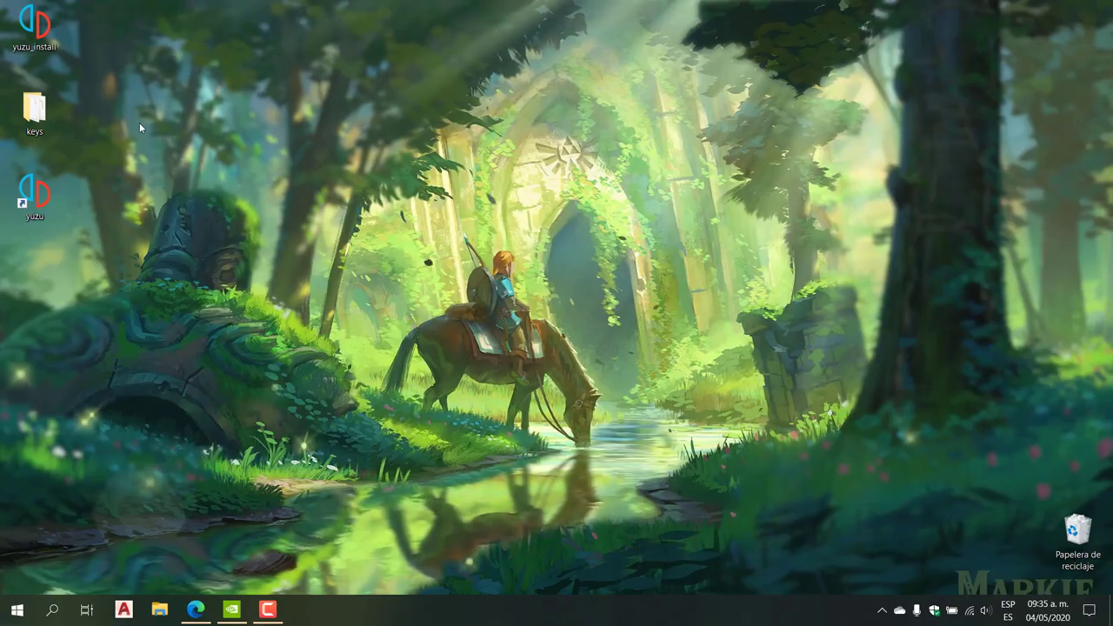
double_click(40, 33)
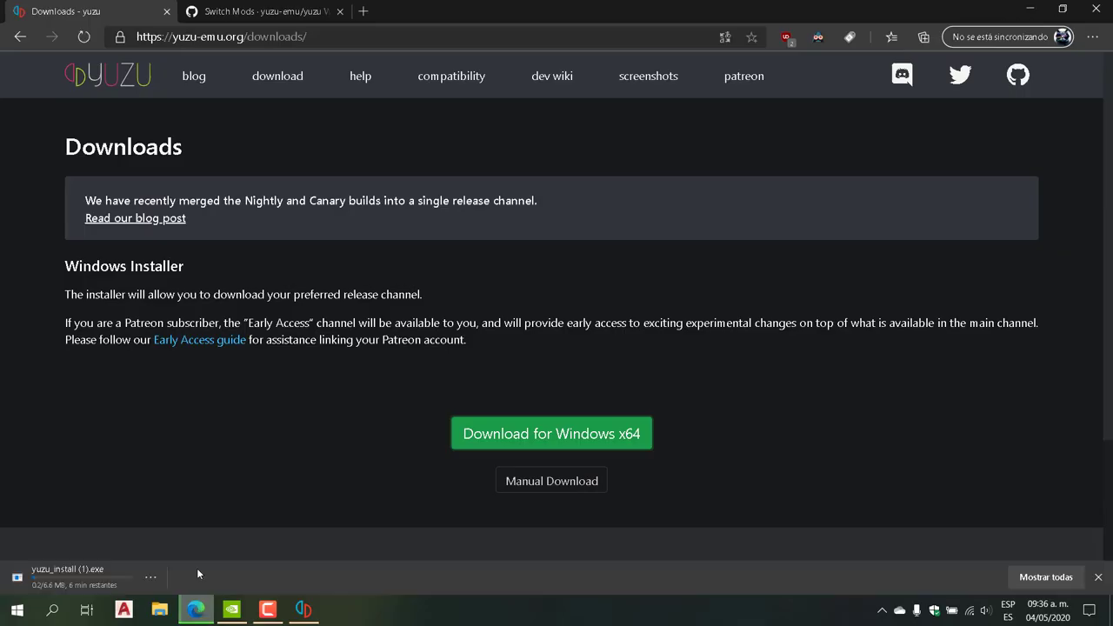
Cancel the yuzu_install (1).exe download in the browser and return to the yuzu installer window.
click(150, 576)
click(184, 552)
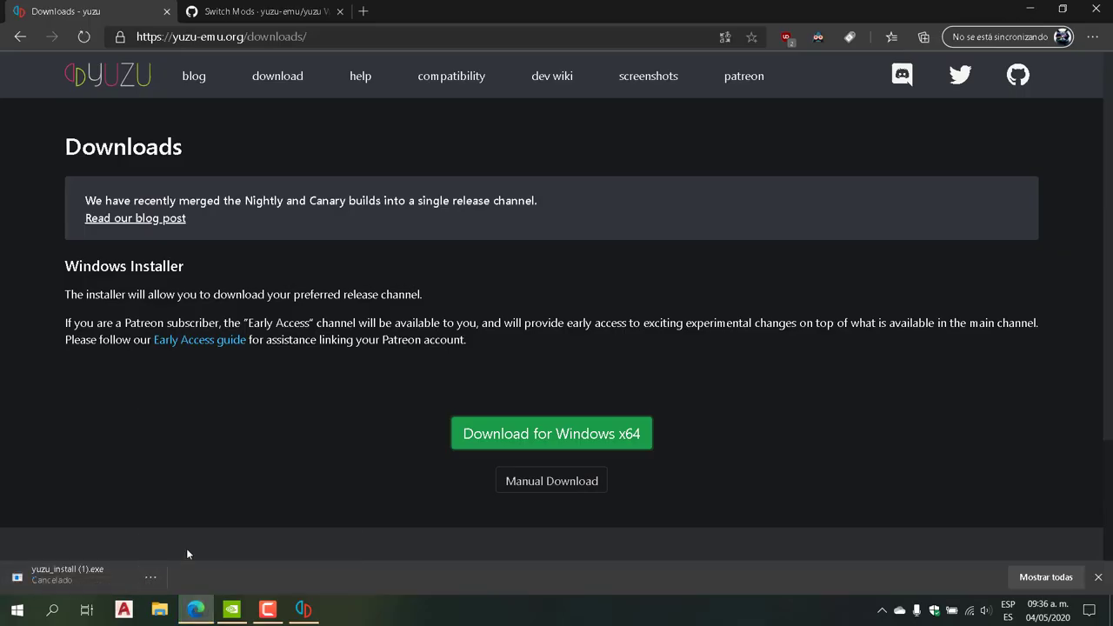
click(1028, 10)
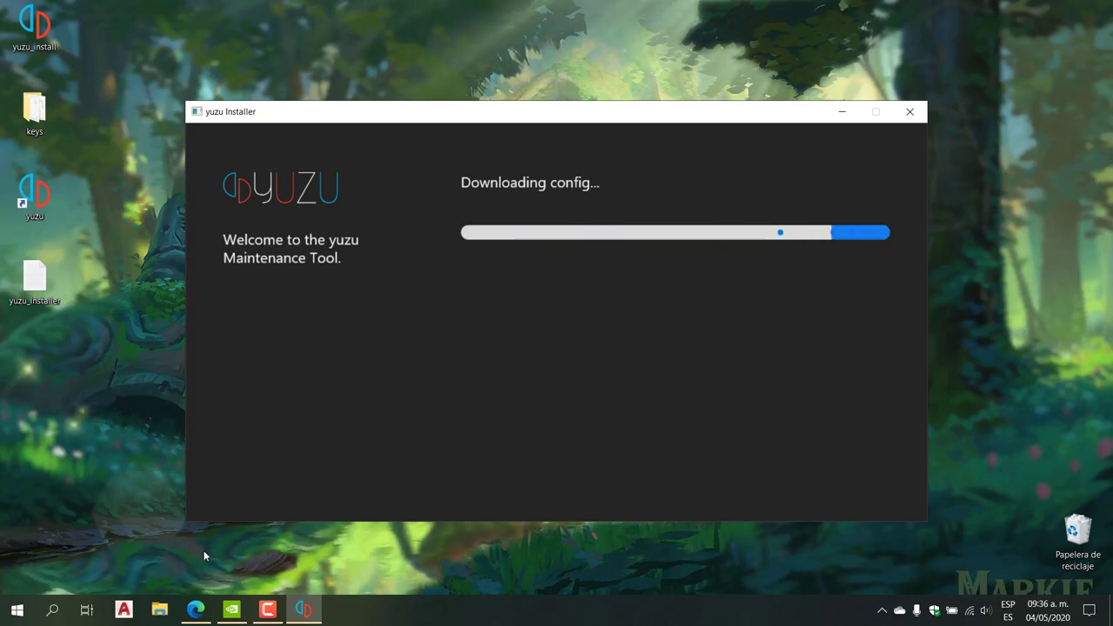
click(267, 609)
click(907, 487)
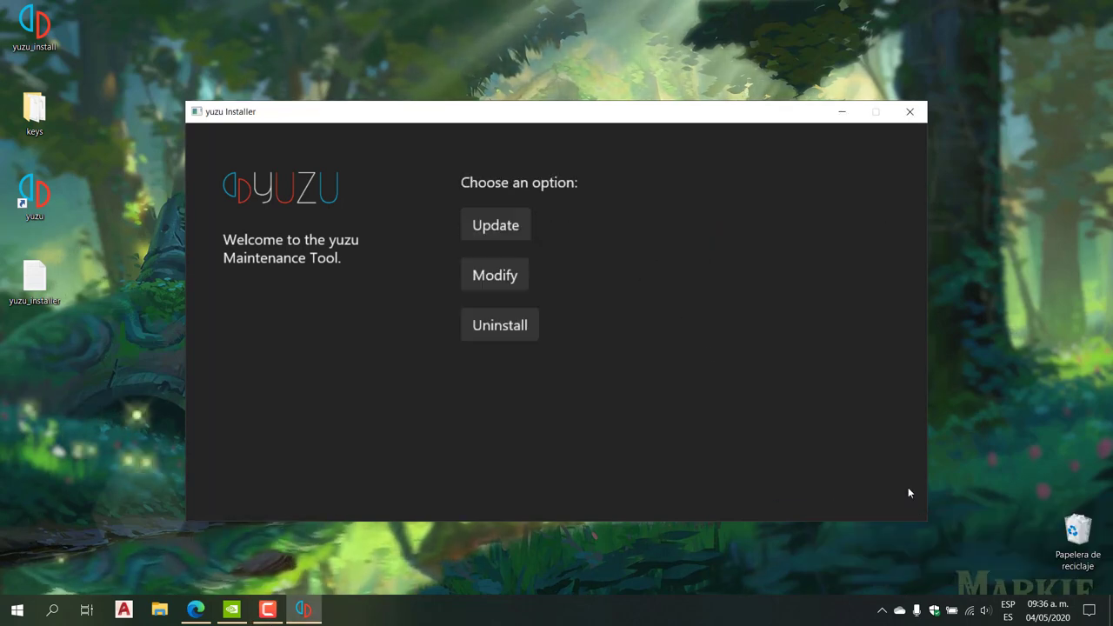
Examine the installer's Modify options and the Early Access token page, then close the installer without changing the installation.
click(511, 287)
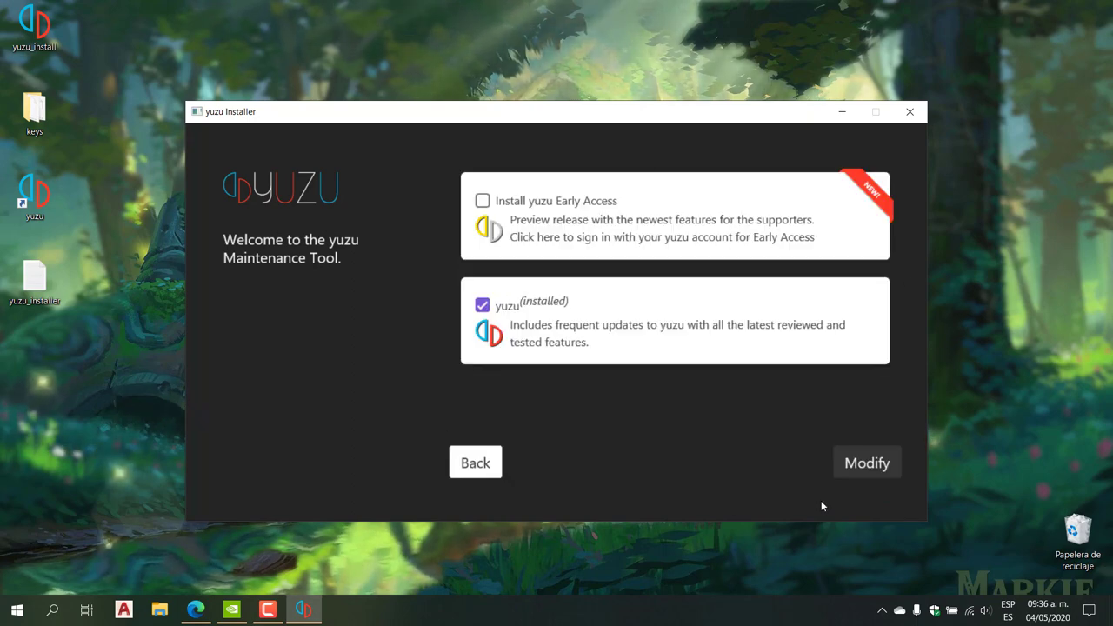
click(540, 209)
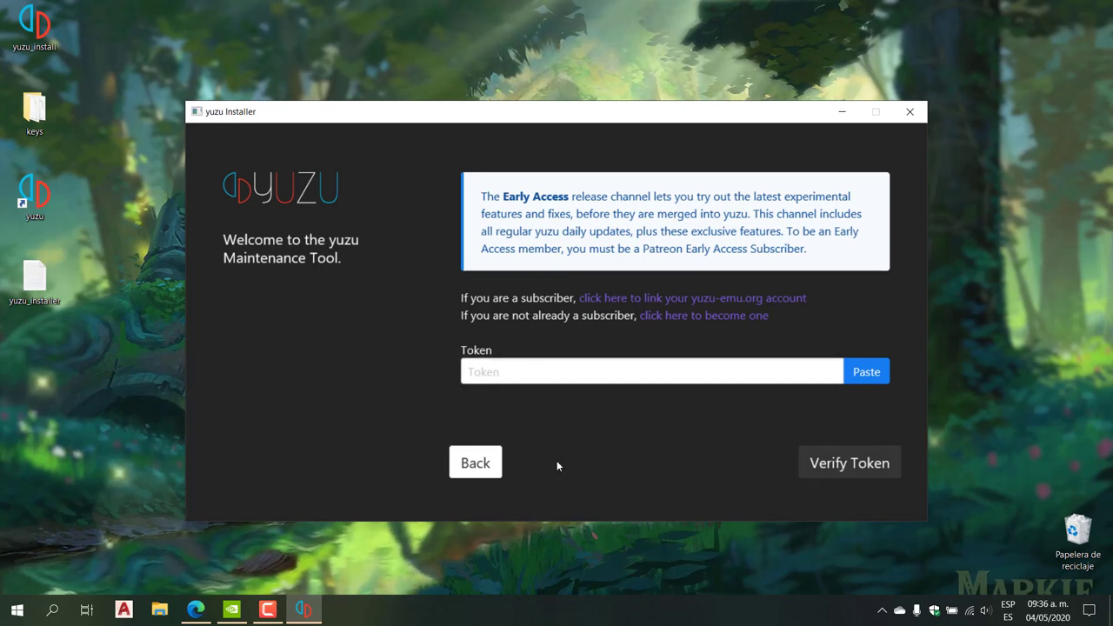
click(491, 472)
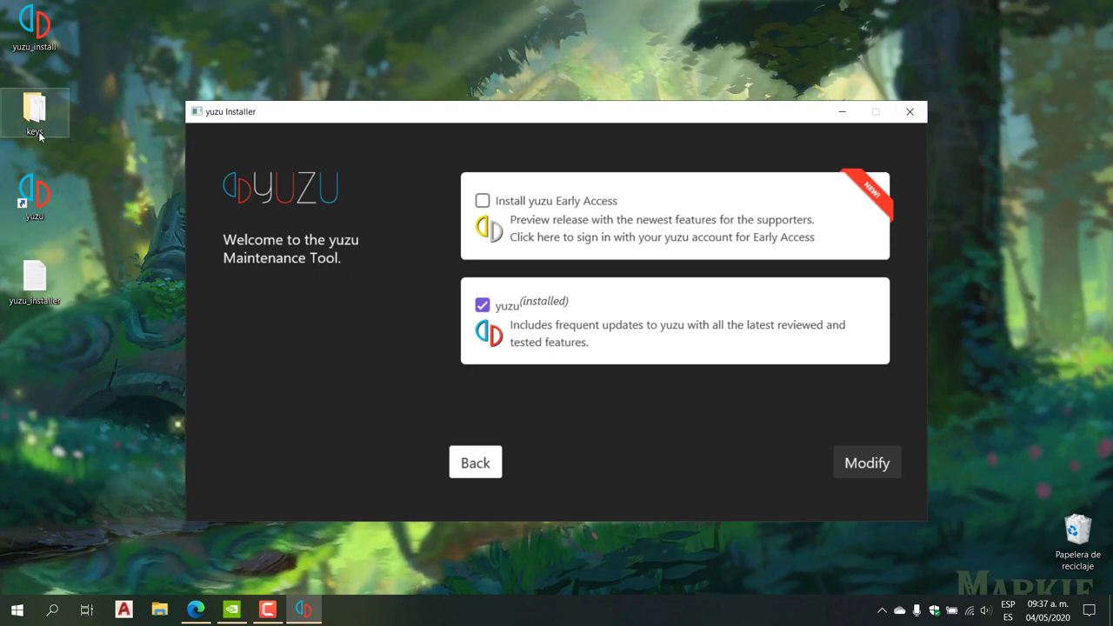
click(909, 112)
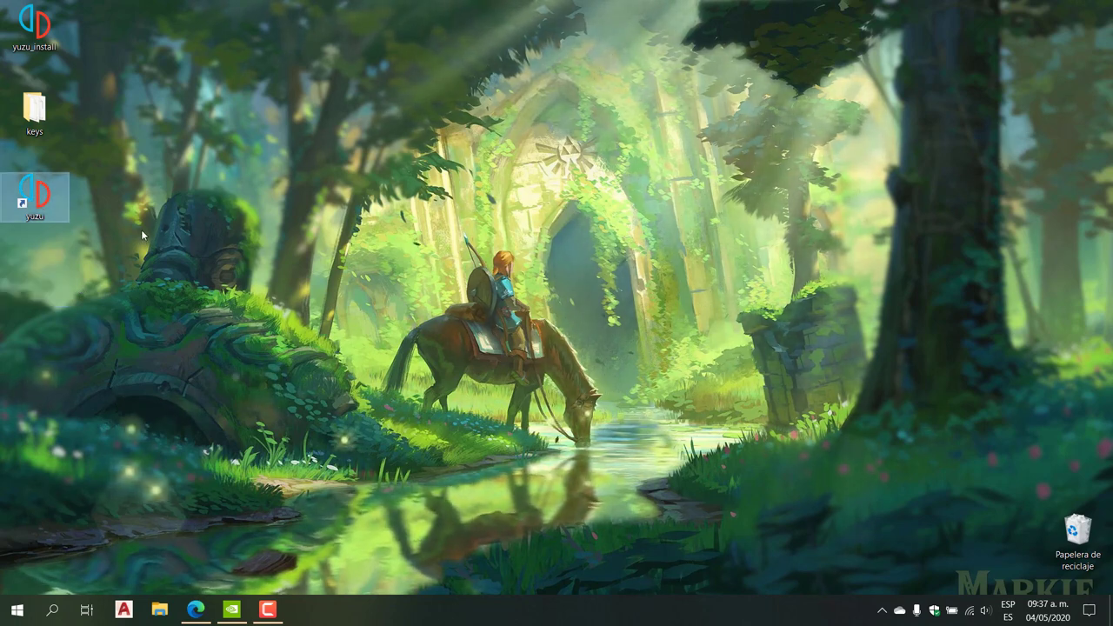
Launch yuzu from the desktop and view the folder picker for adding a new game directory, dismissing it without a selection.
double_click(39, 204)
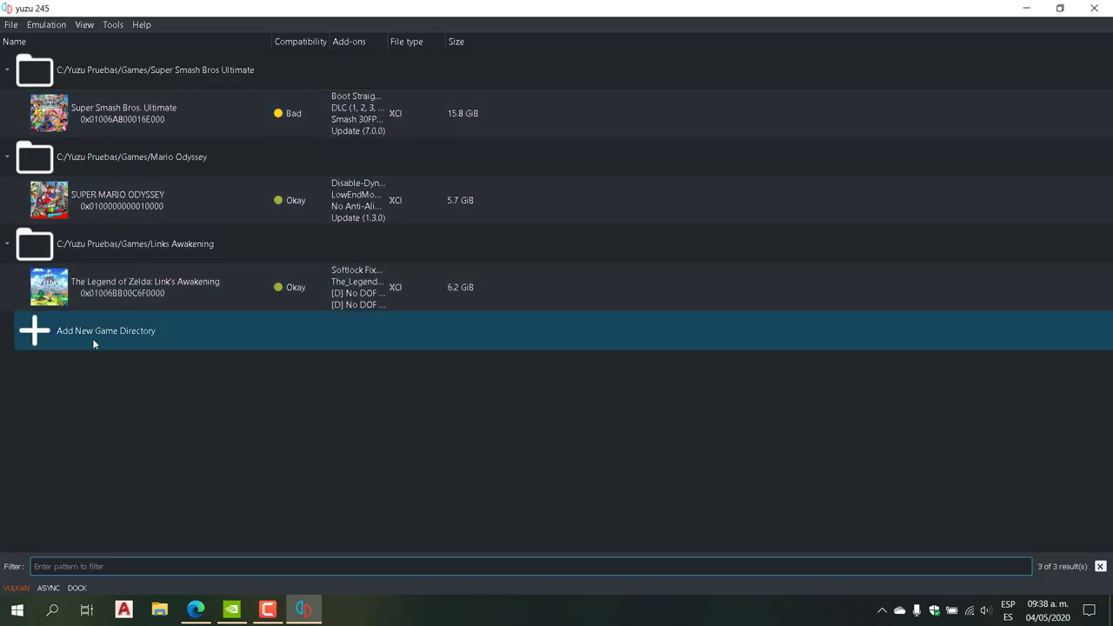
double_click(109, 334)
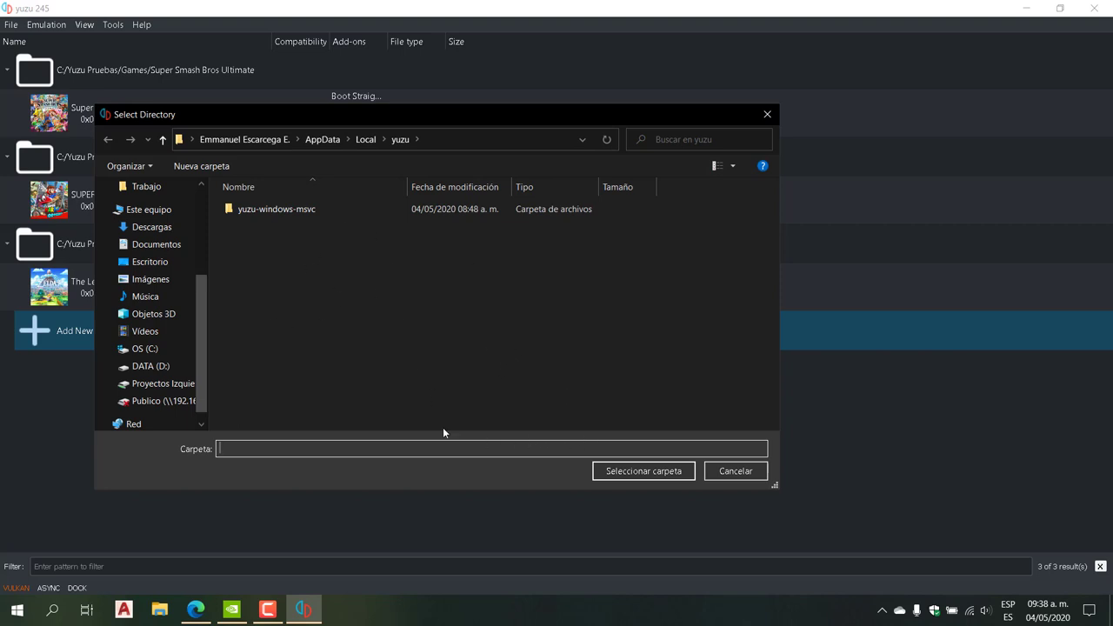
click(767, 113)
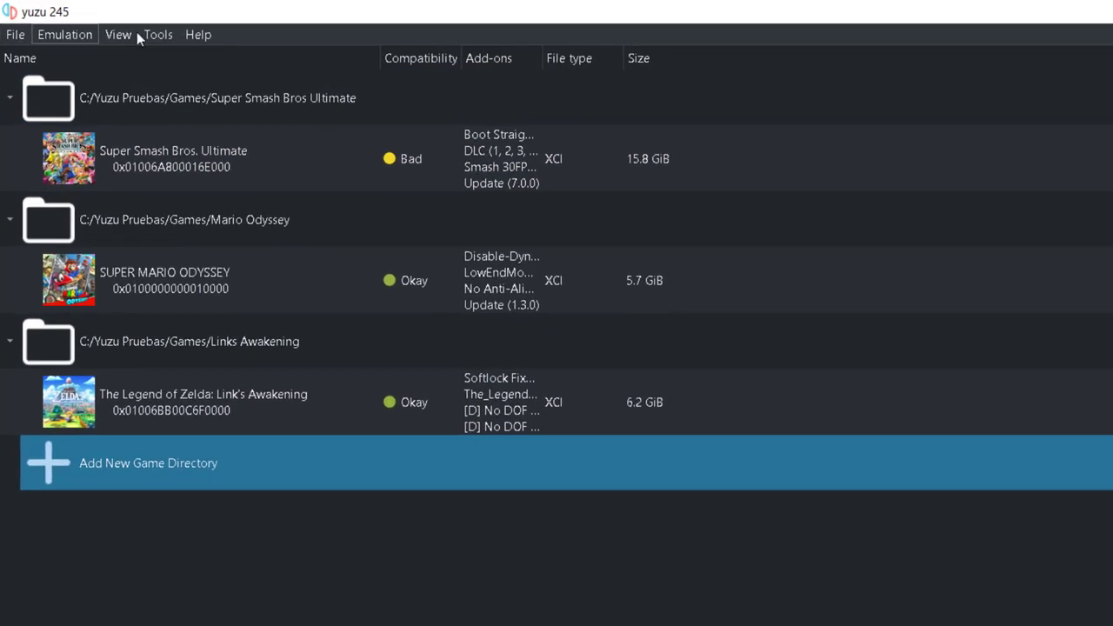
Open the yuzu data folder from the emulator and look inside its keys folder.
click(14, 39)
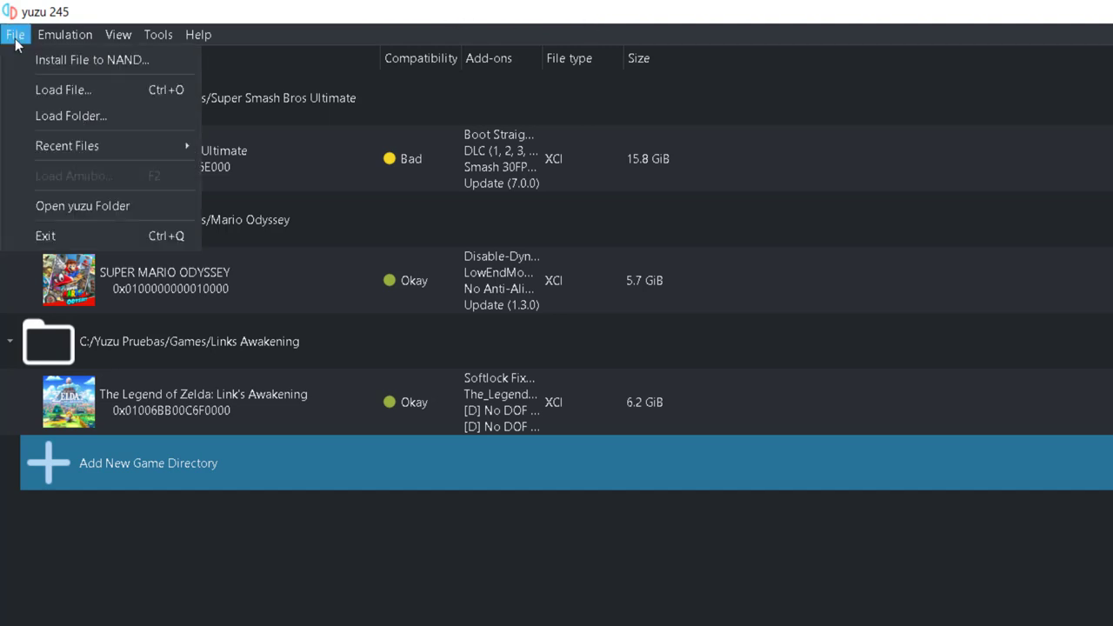
click(89, 210)
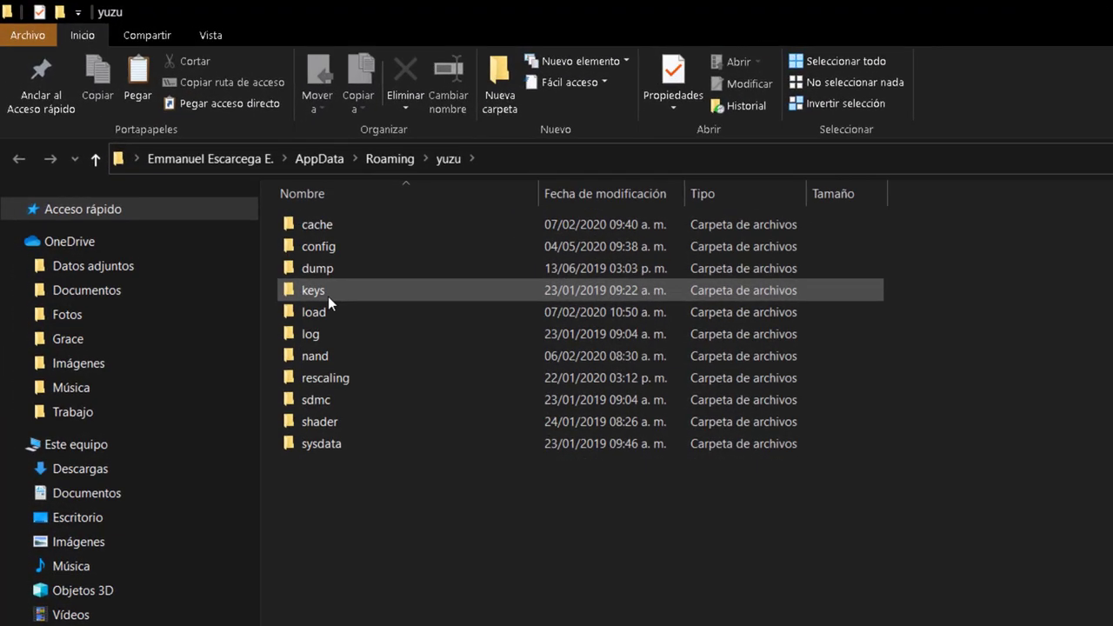
mouse_move(327, 297)
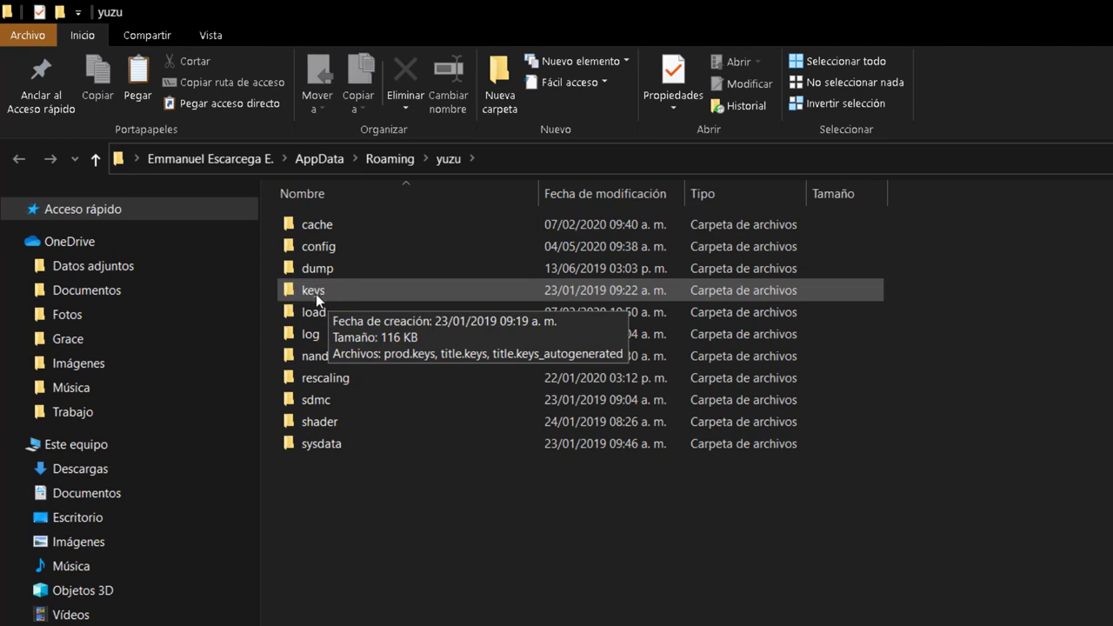
double_click(315, 293)
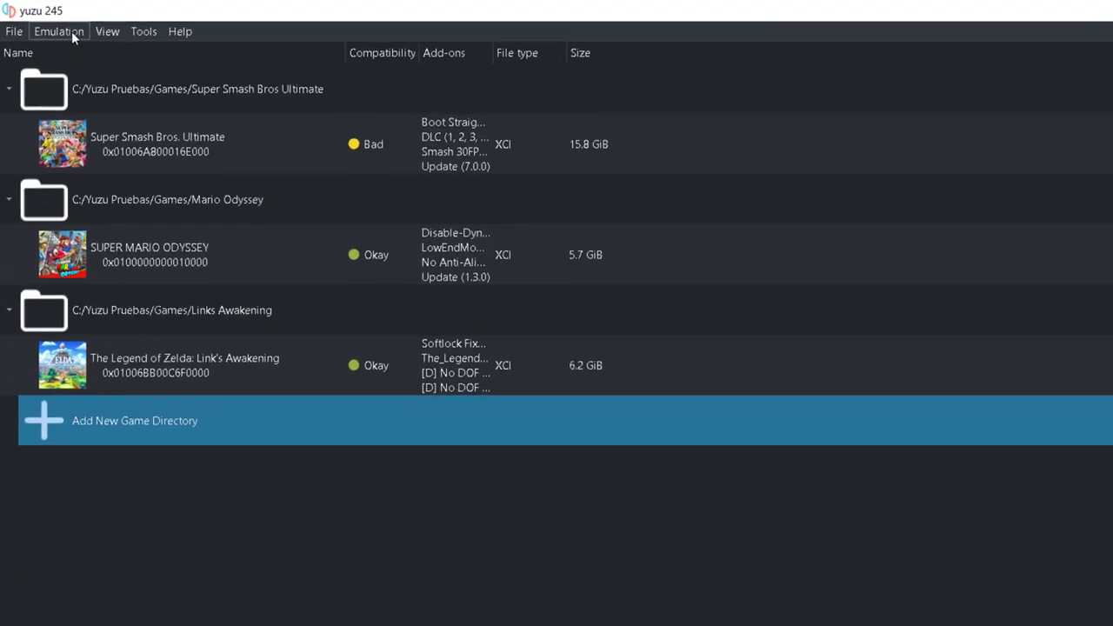
Open the emulator configuration and review the General category's General, Web, Debug and UI settings.
click(65, 35)
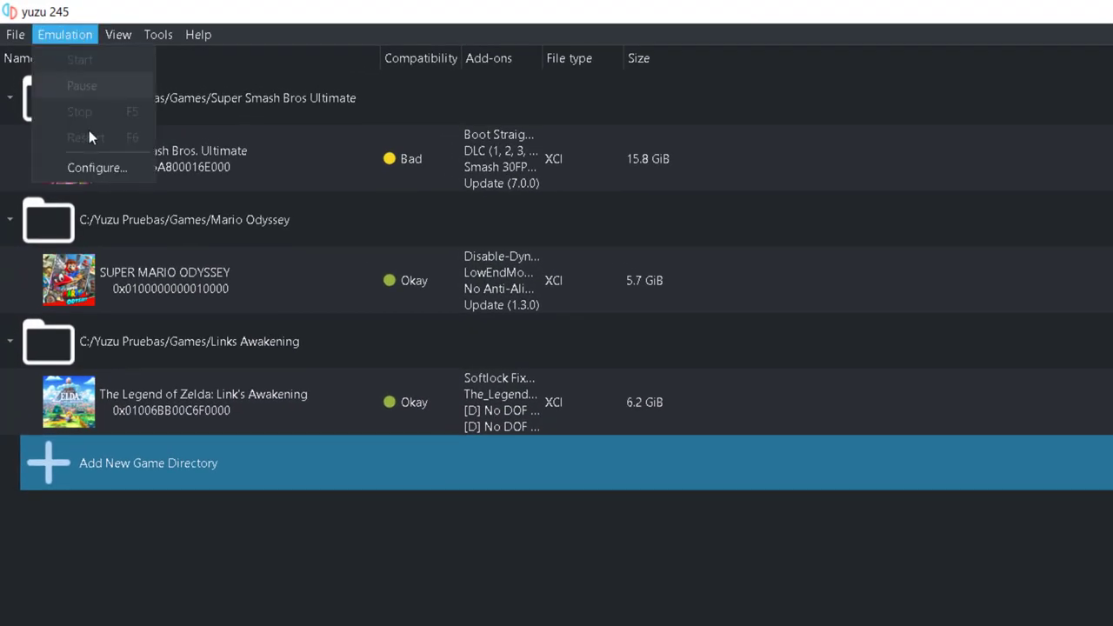
click(103, 170)
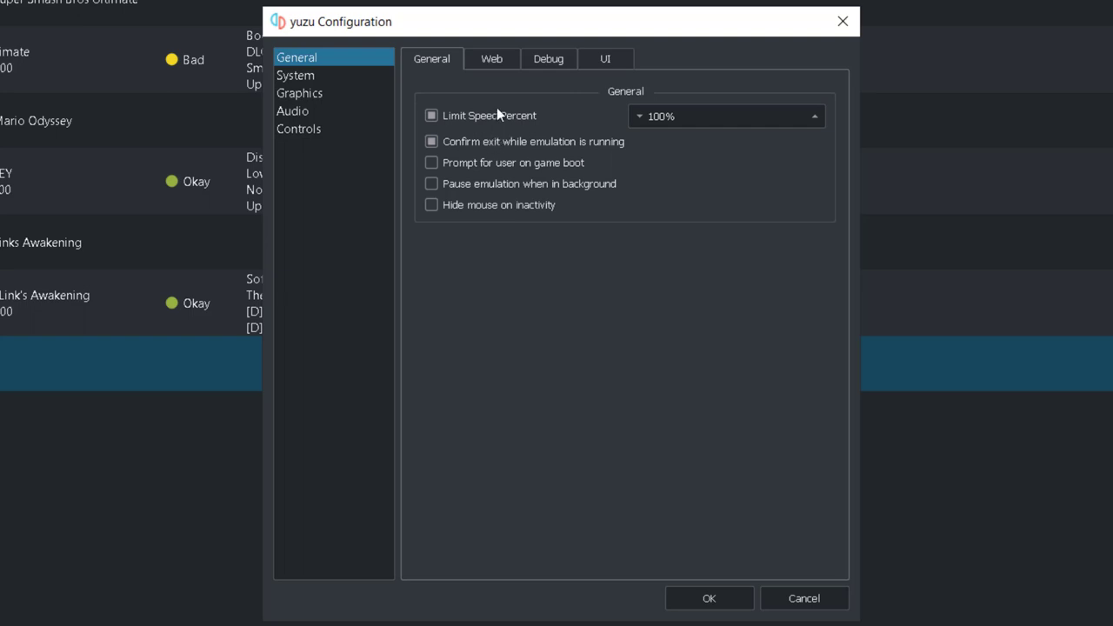
click(485, 61)
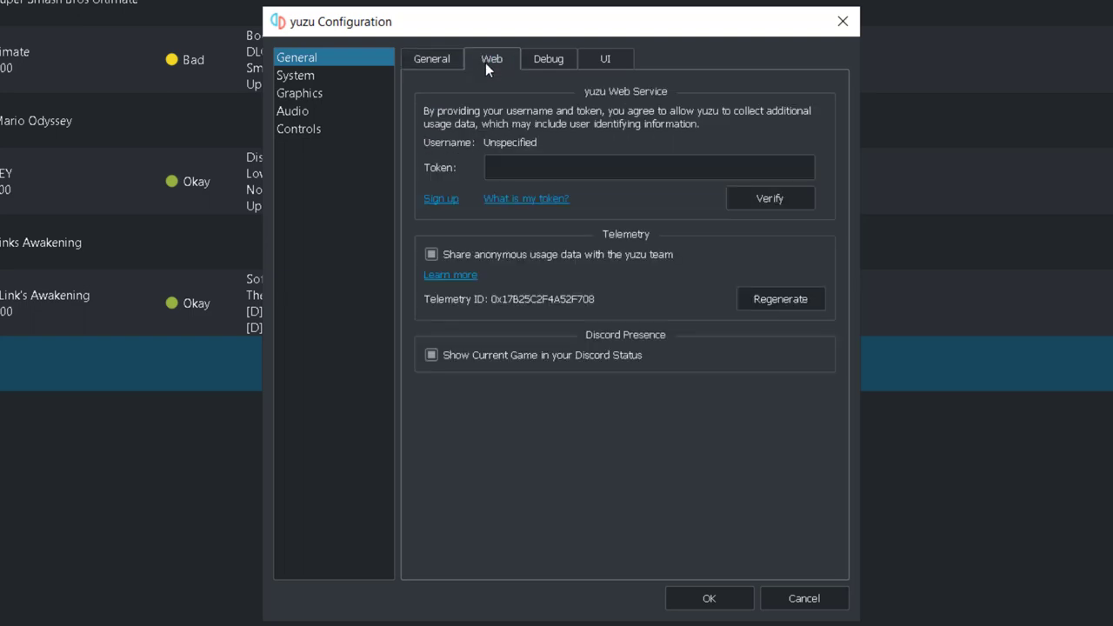
click(534, 61)
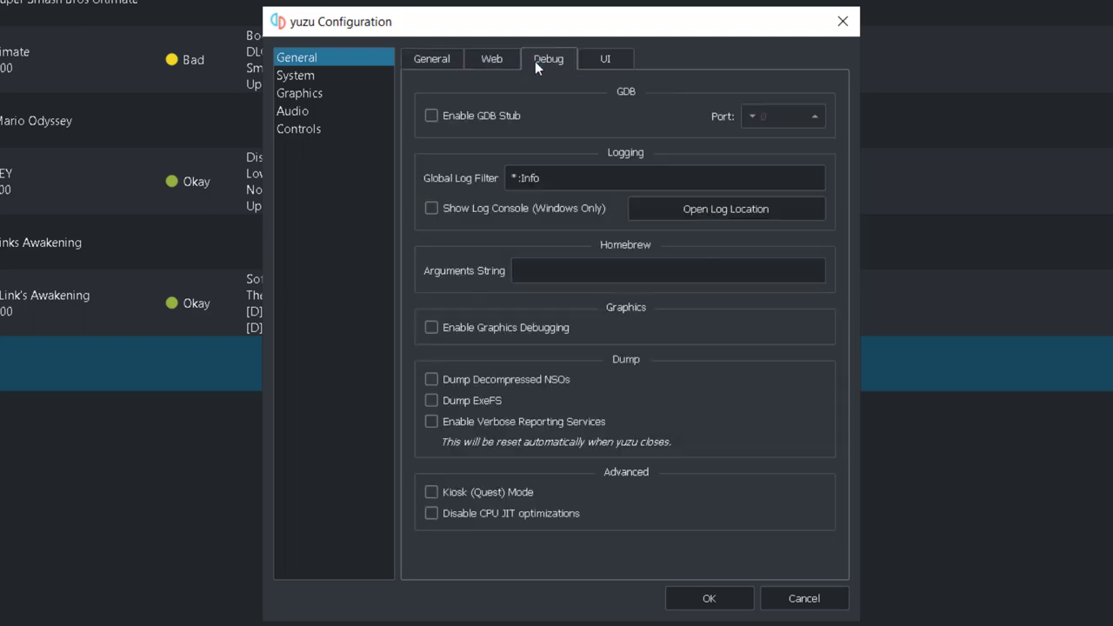
click(606, 61)
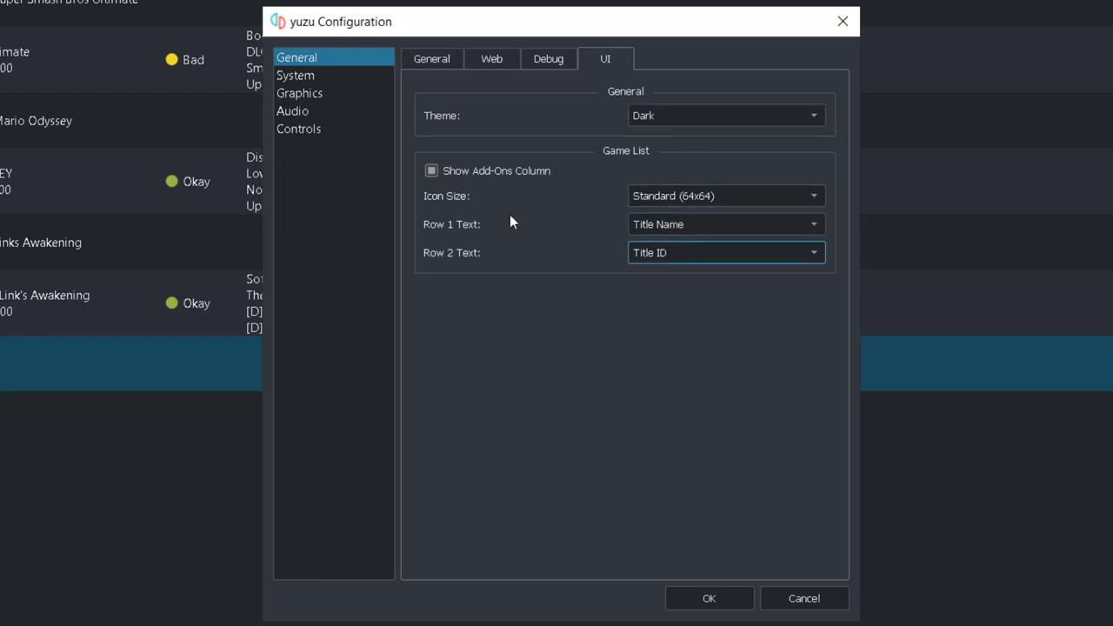
Review the System settings and inspect the available sound output modes, keeping Mono.
click(300, 80)
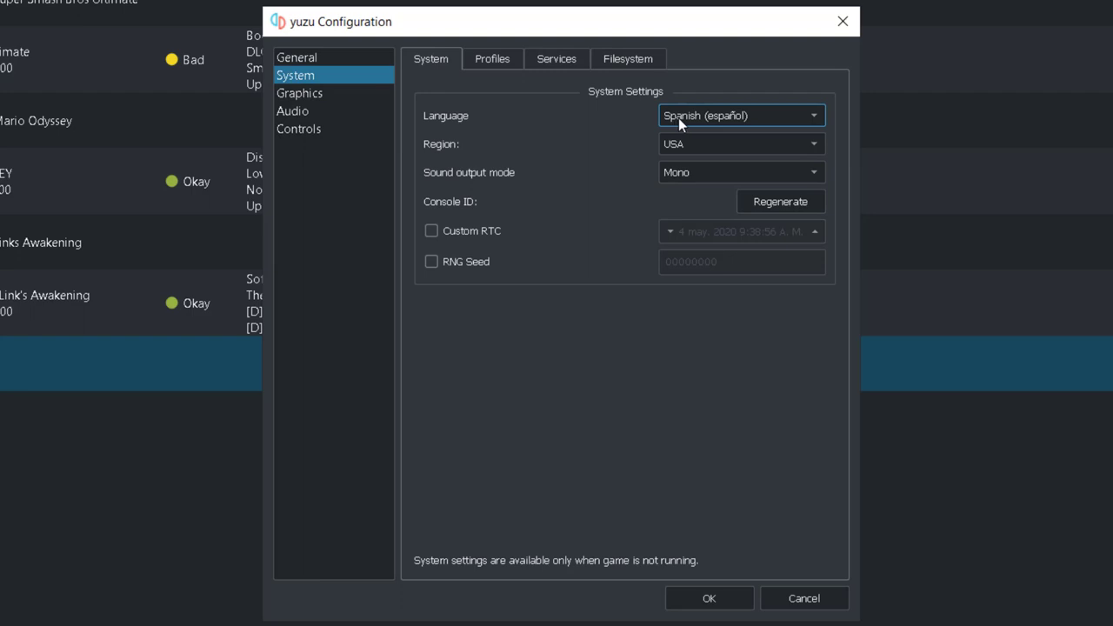
click(701, 179)
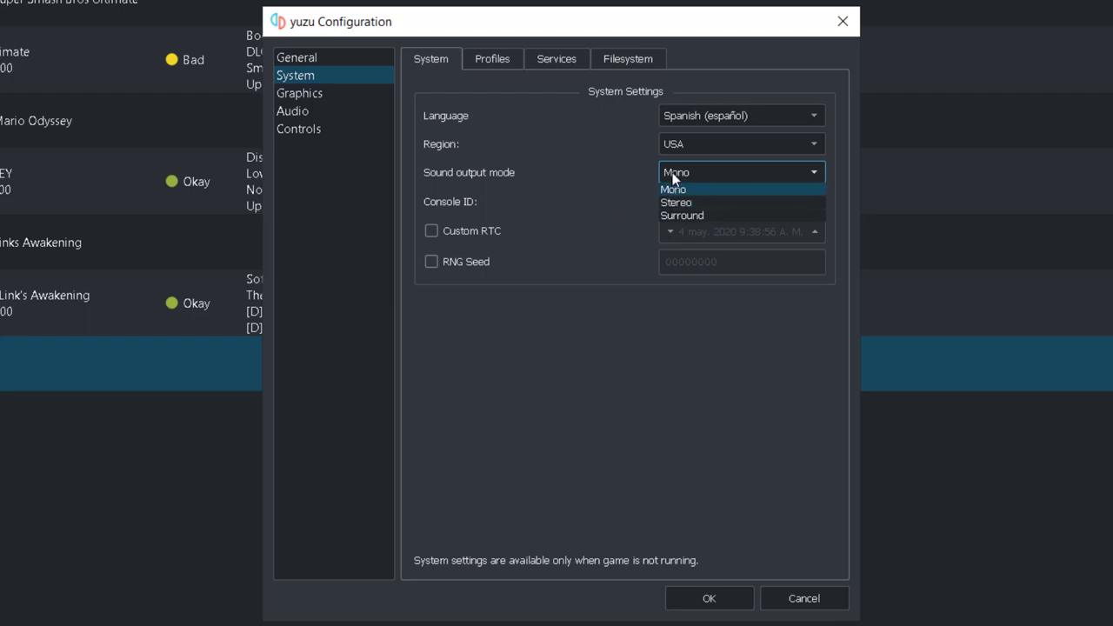
click(612, 163)
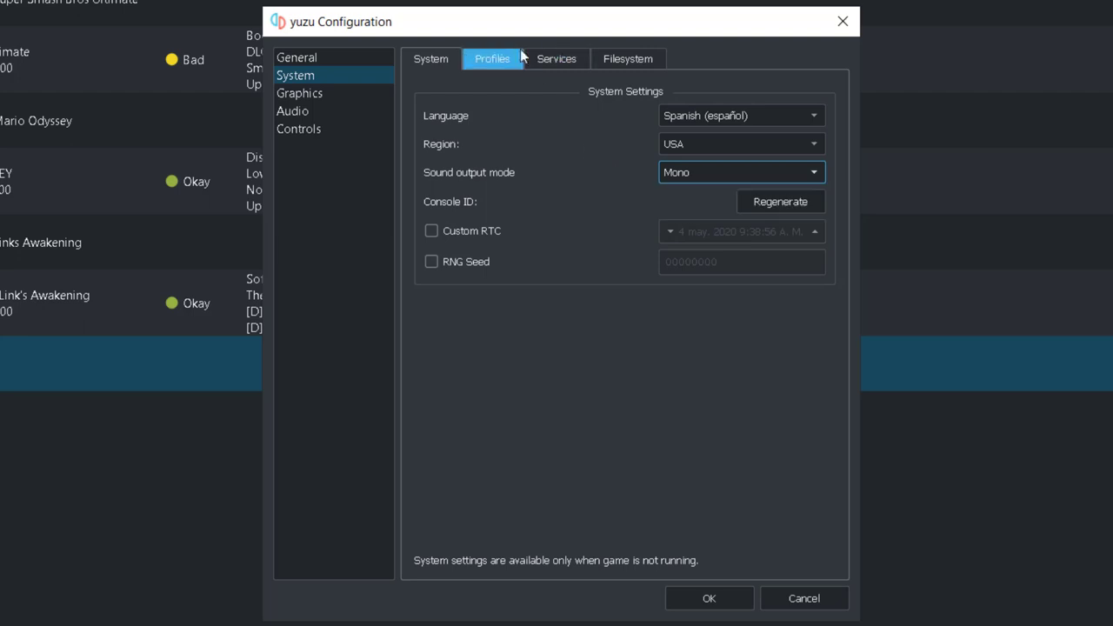
Select the yuzu user as the current user in the Profile Manager.
click(495, 57)
click(587, 217)
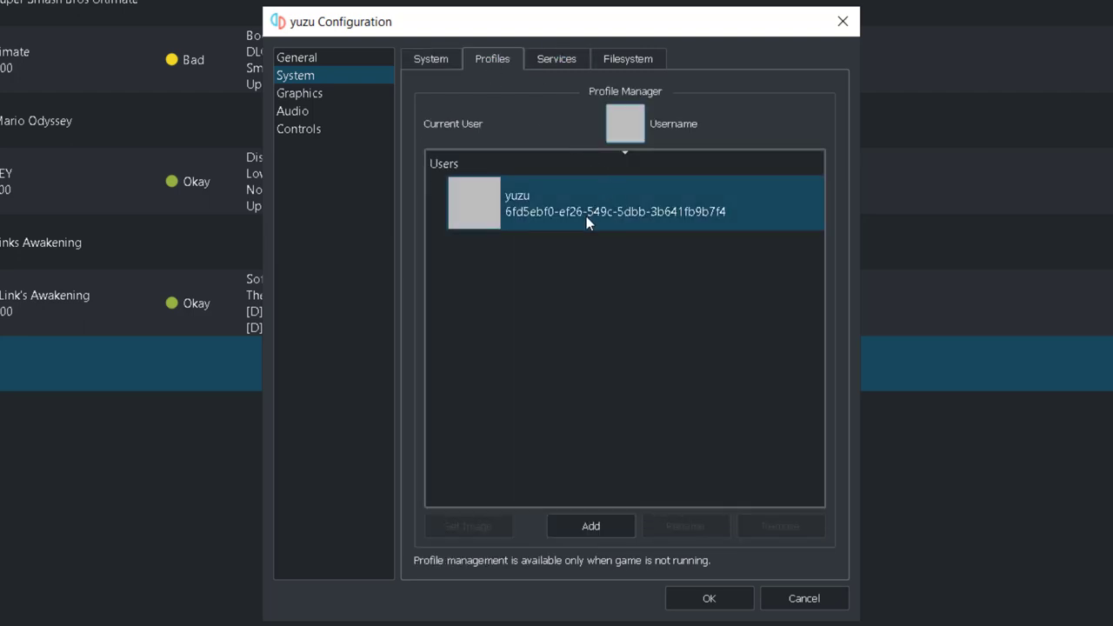
click(604, 339)
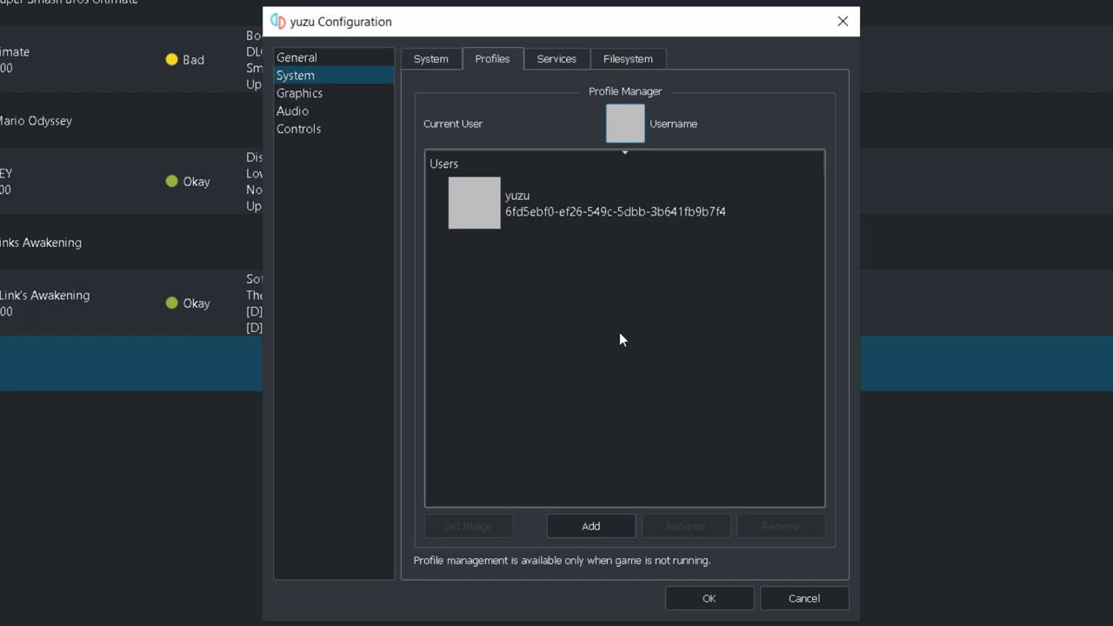
click(569, 222)
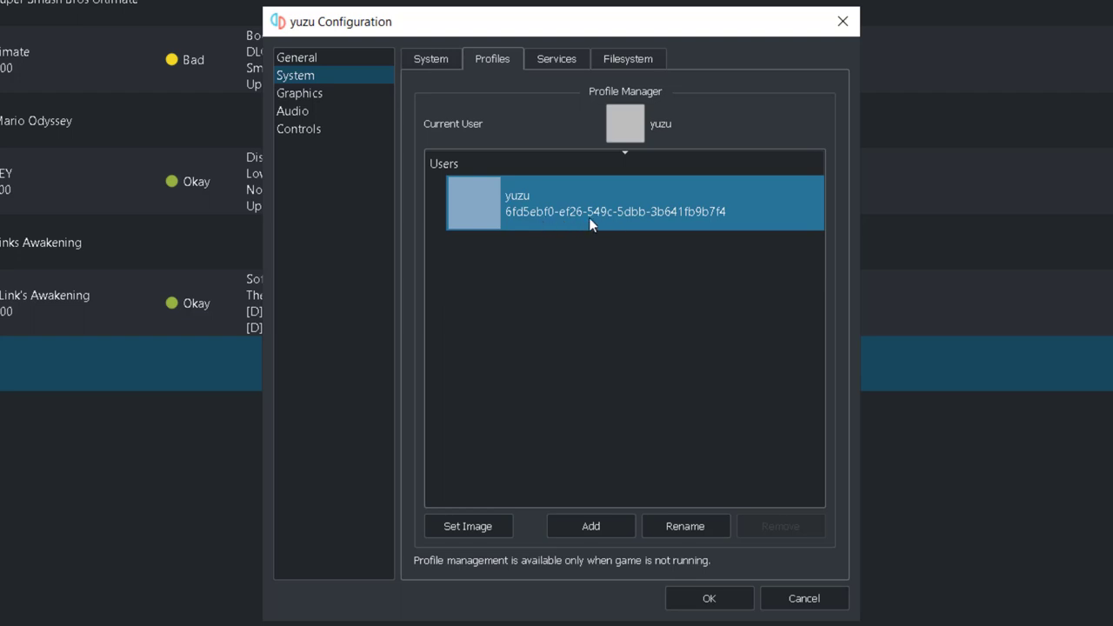
Review the System category's BCAT service settings and filesystem directories.
click(549, 60)
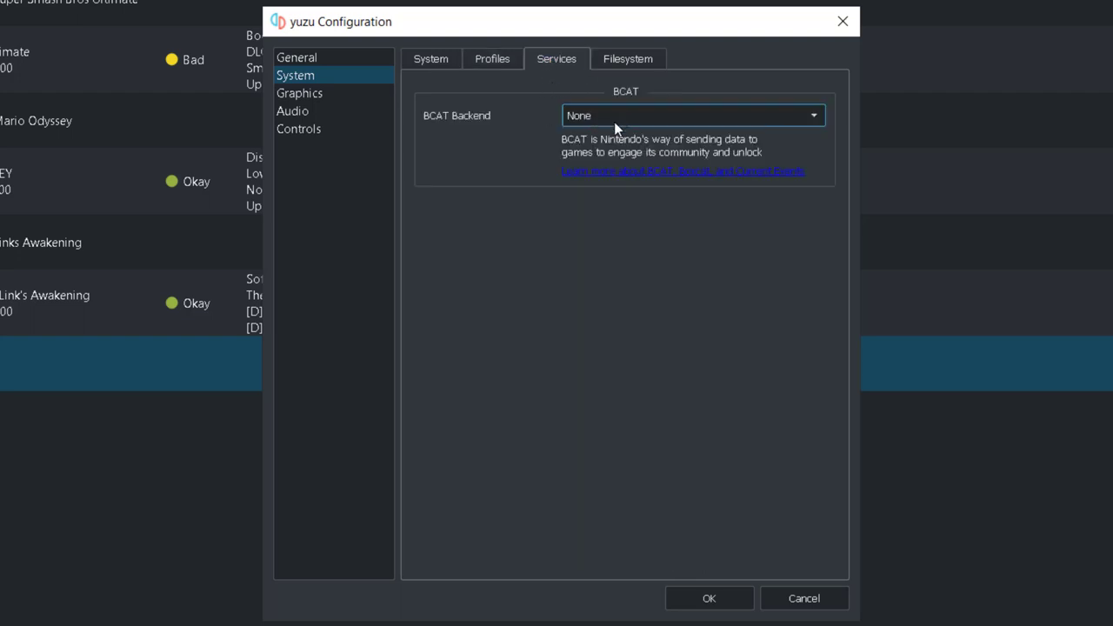
click(640, 63)
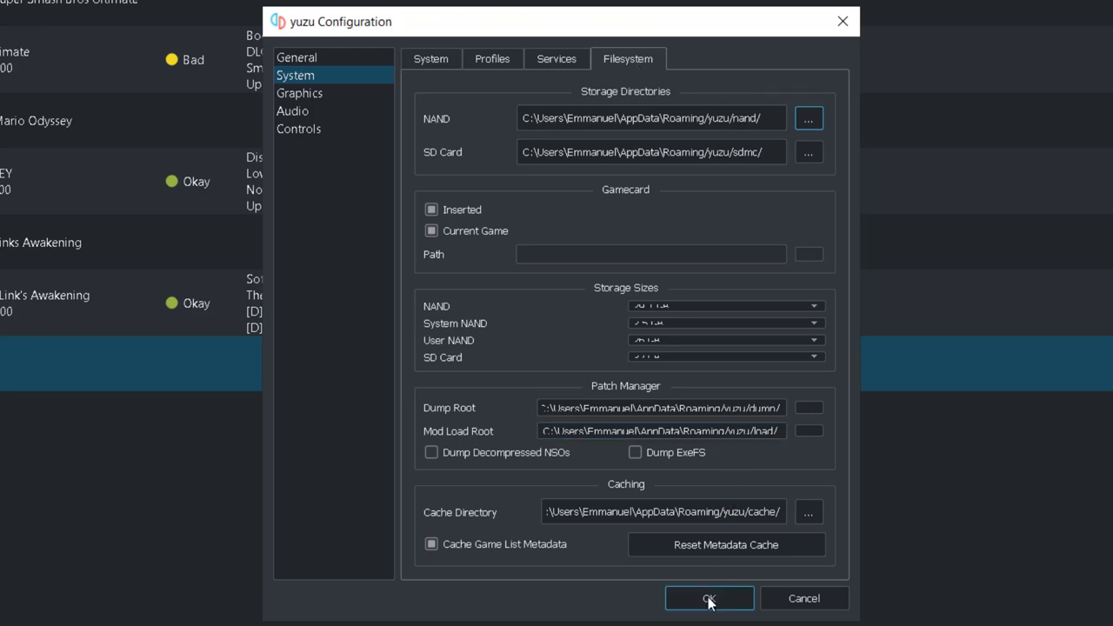
Review the Graphics settings and the available API options, keeping Vulkan as the API.
click(321, 99)
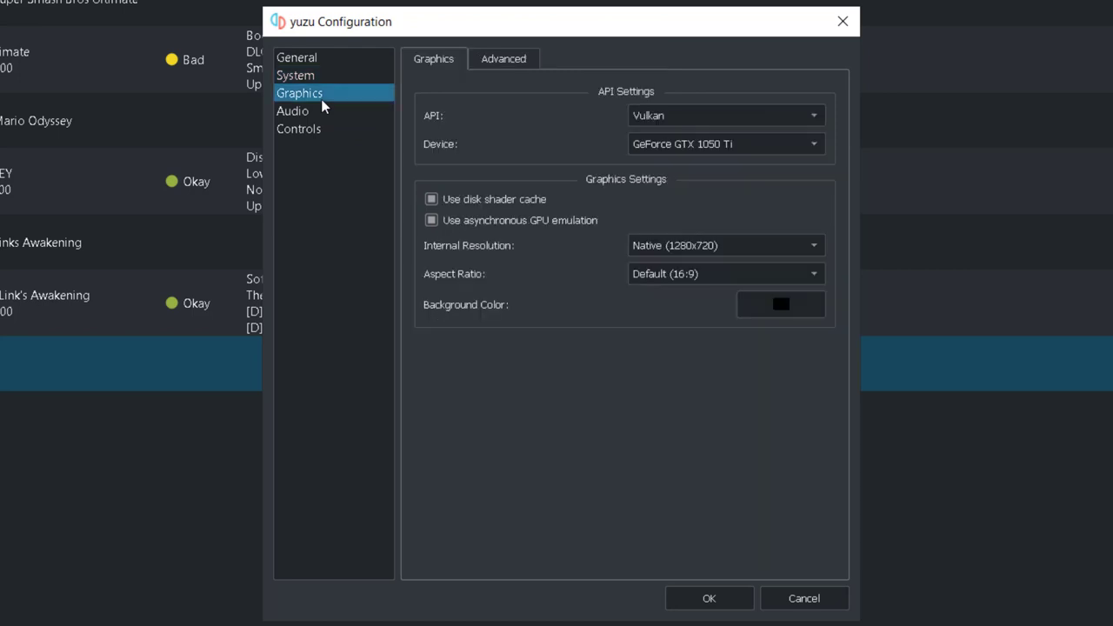
click(687, 122)
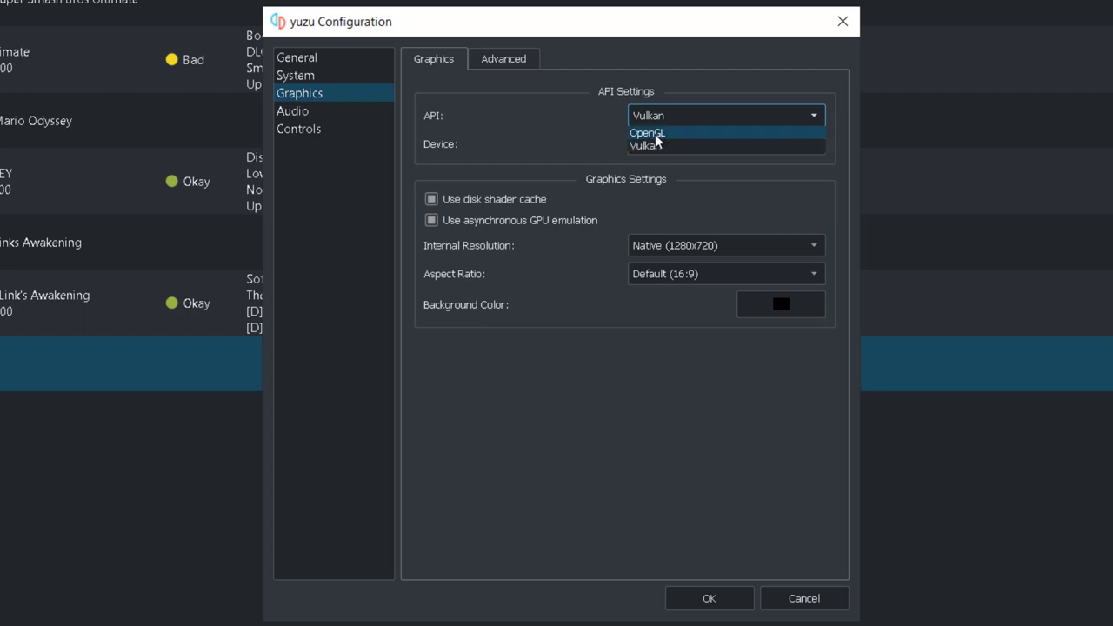
click(677, 113)
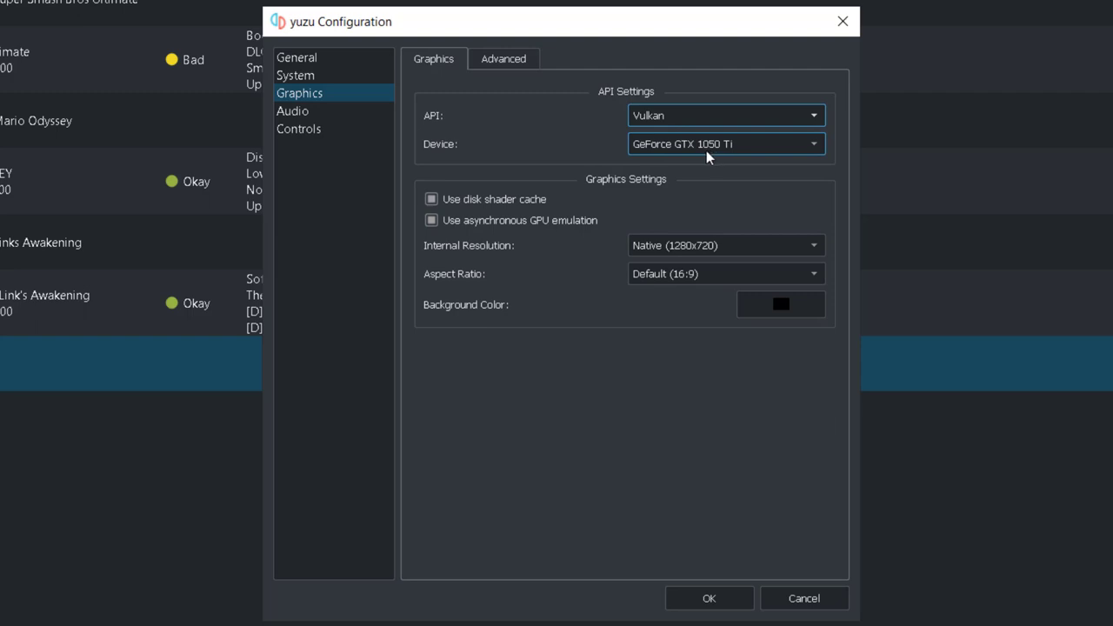
Review the disk shader cache and asynchronous GPU emulation options in the Graphics settings, leaving both enabled.
click(458, 220)
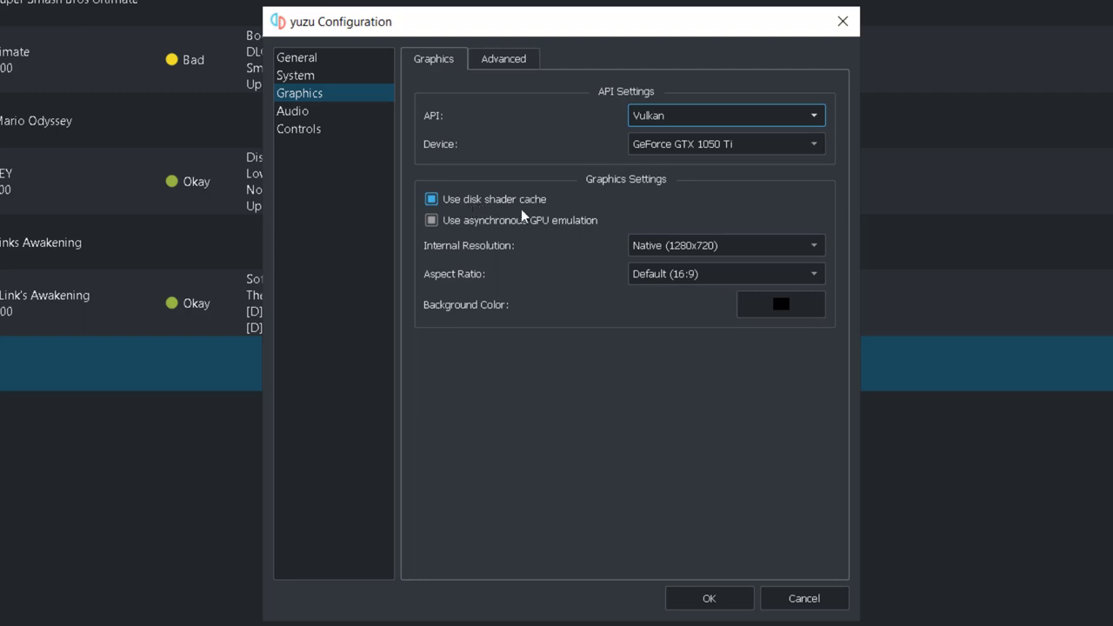
click(527, 201)
click(466, 222)
click(569, 226)
Review the advanced graphics settings, including Fast GPU Time and VSync, toggling VSync on and back off.
click(514, 65)
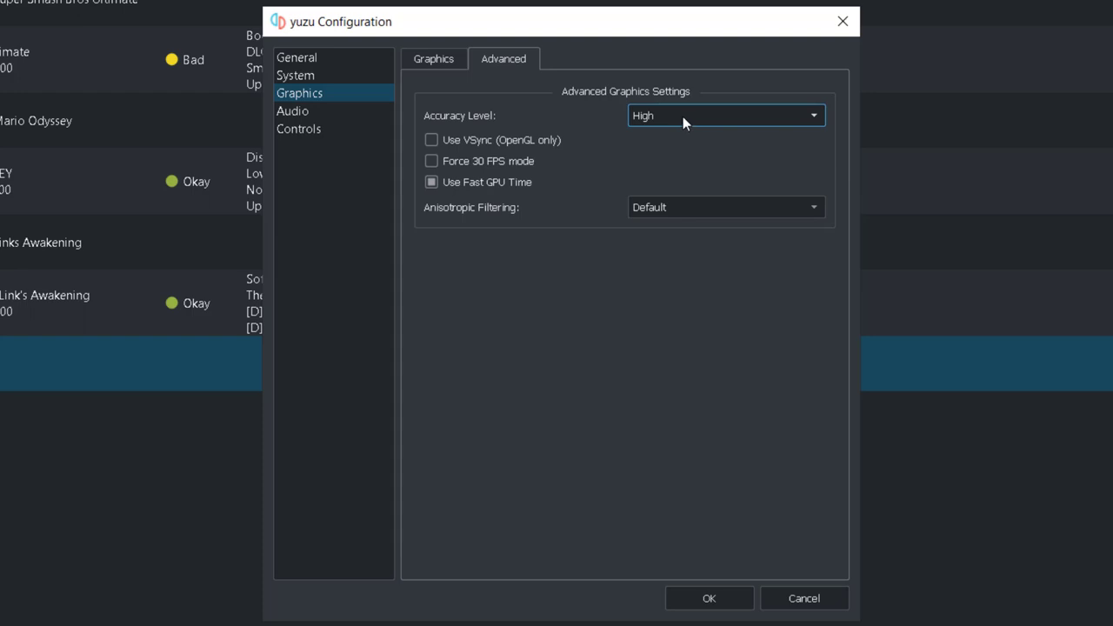
click(462, 191)
mouse_move(526, 141)
mouse_move(482, 141)
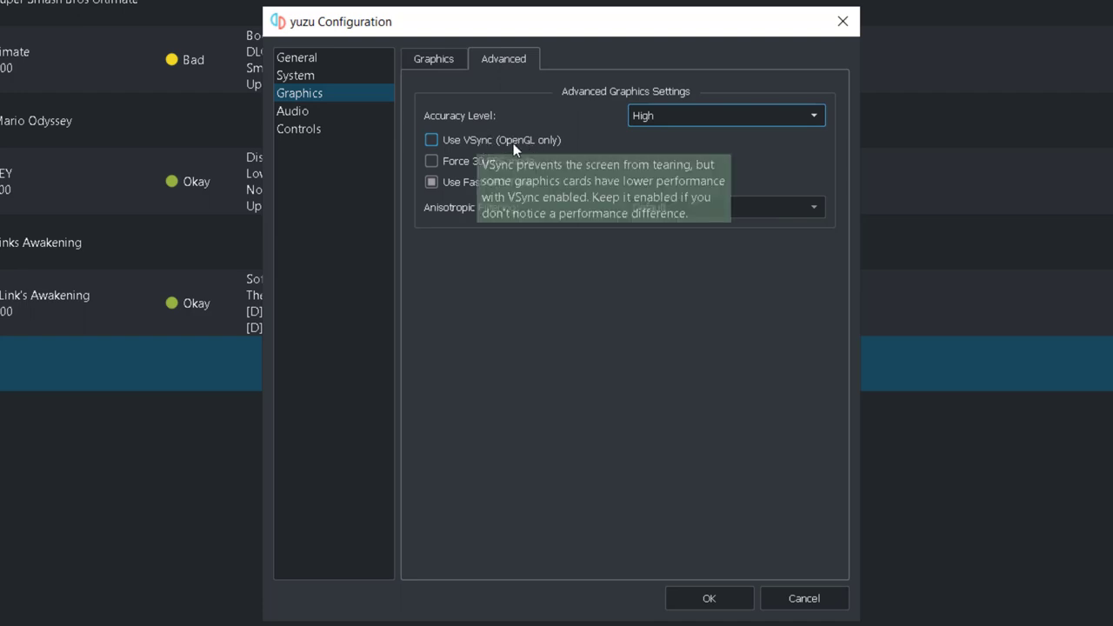
click(432, 140)
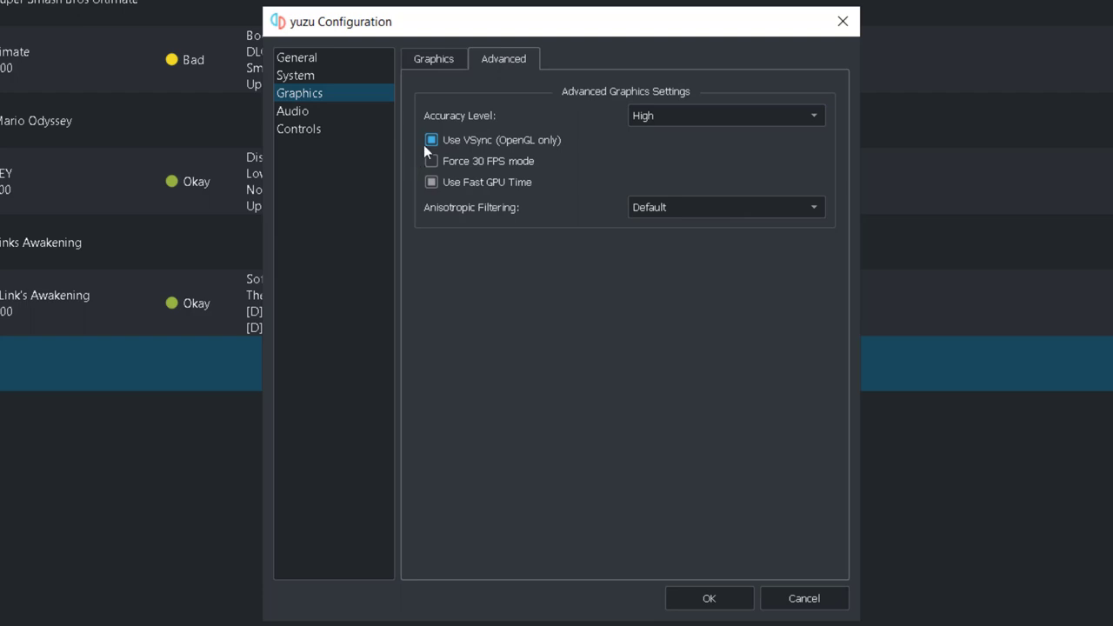
click(431, 141)
Review the Audio settings, examining the audio stretching and real-time audio options and keeping both enabled.
click(293, 110)
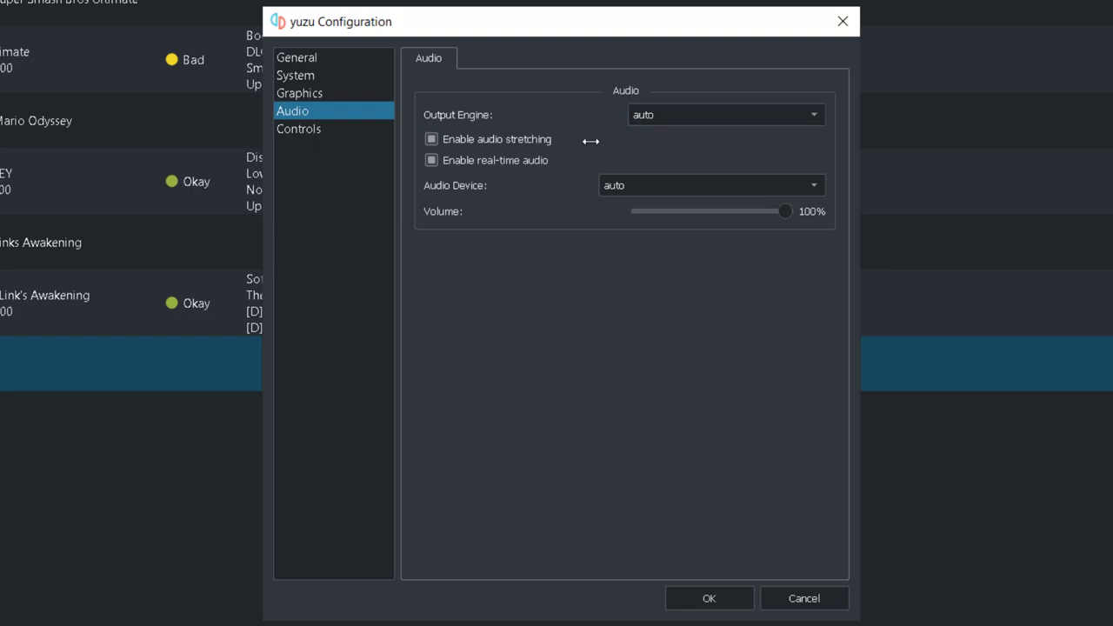
click(509, 141)
click(485, 146)
click(492, 163)
click(478, 143)
click(474, 154)
click(553, 140)
click(505, 139)
mouse_move(516, 135)
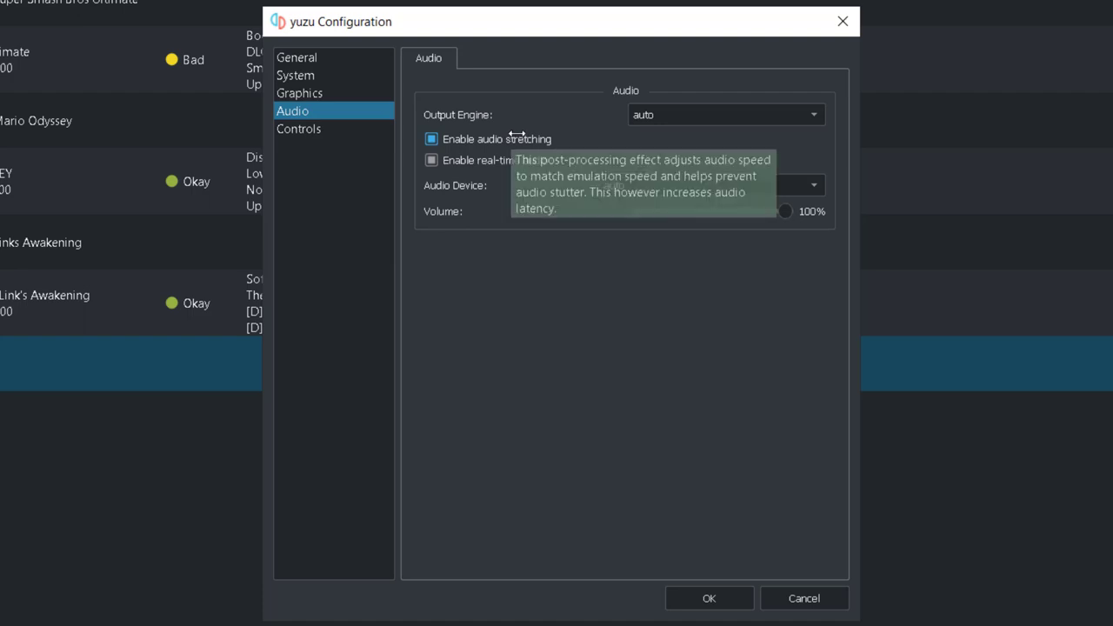
click(480, 142)
click(484, 161)
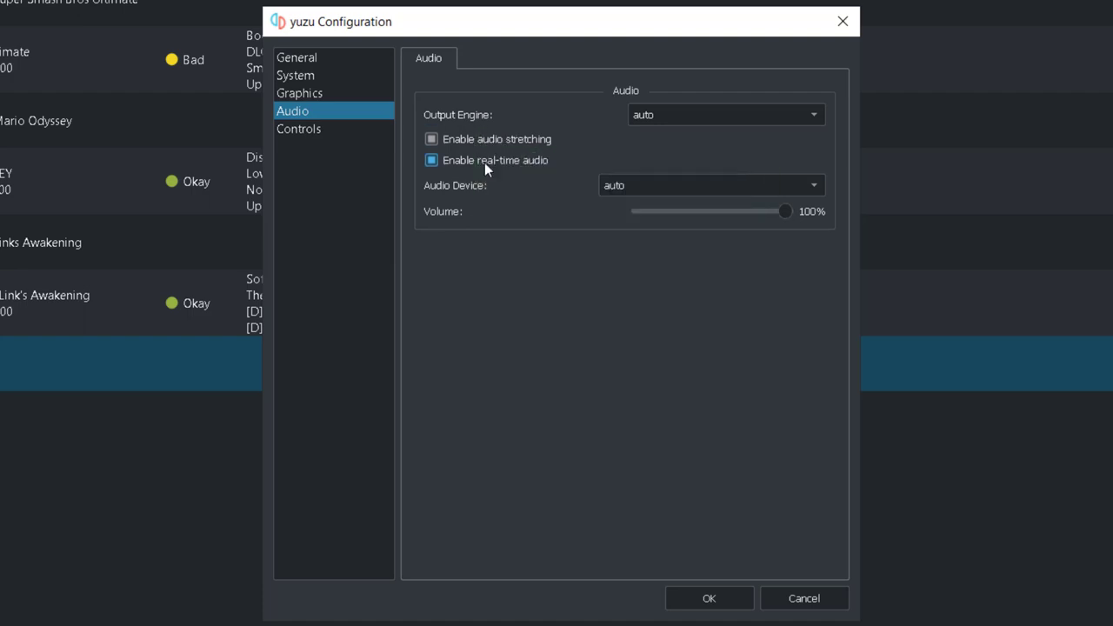
click(484, 161)
Map Player 1's Pro Controller A, B, X and Y to Button 0, 1, 2 and 3, and save the configuration.
click(294, 132)
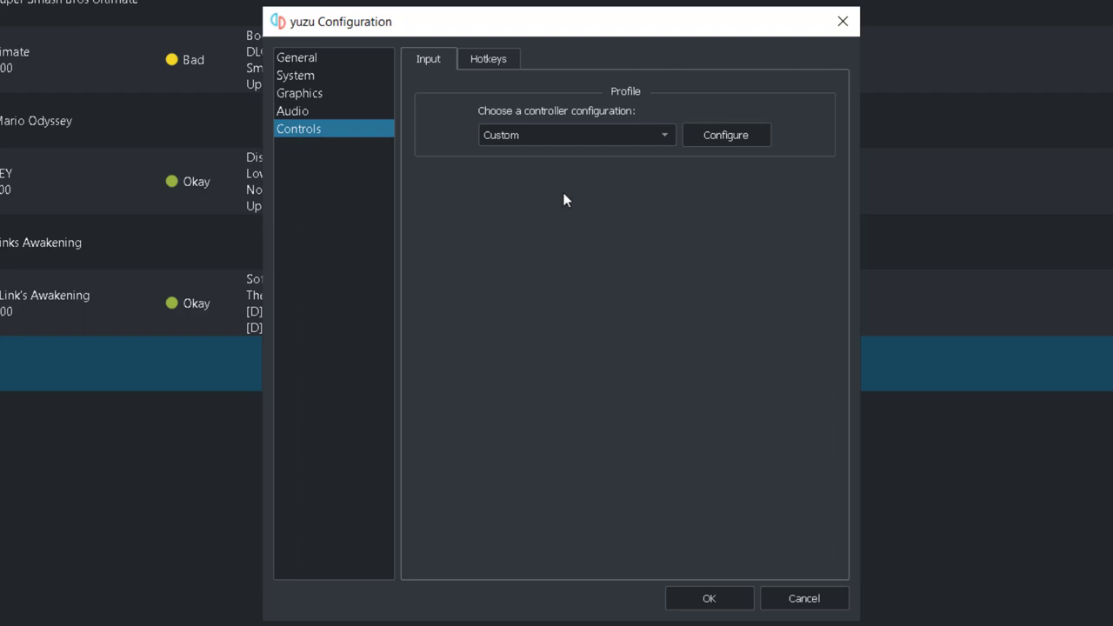
click(728, 136)
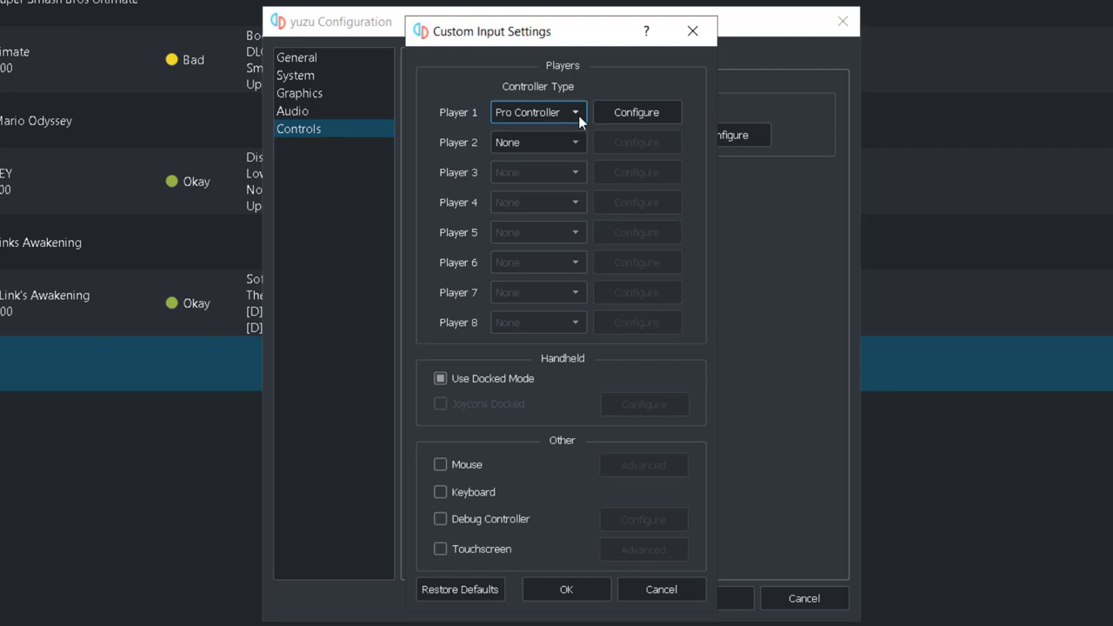
click(610, 115)
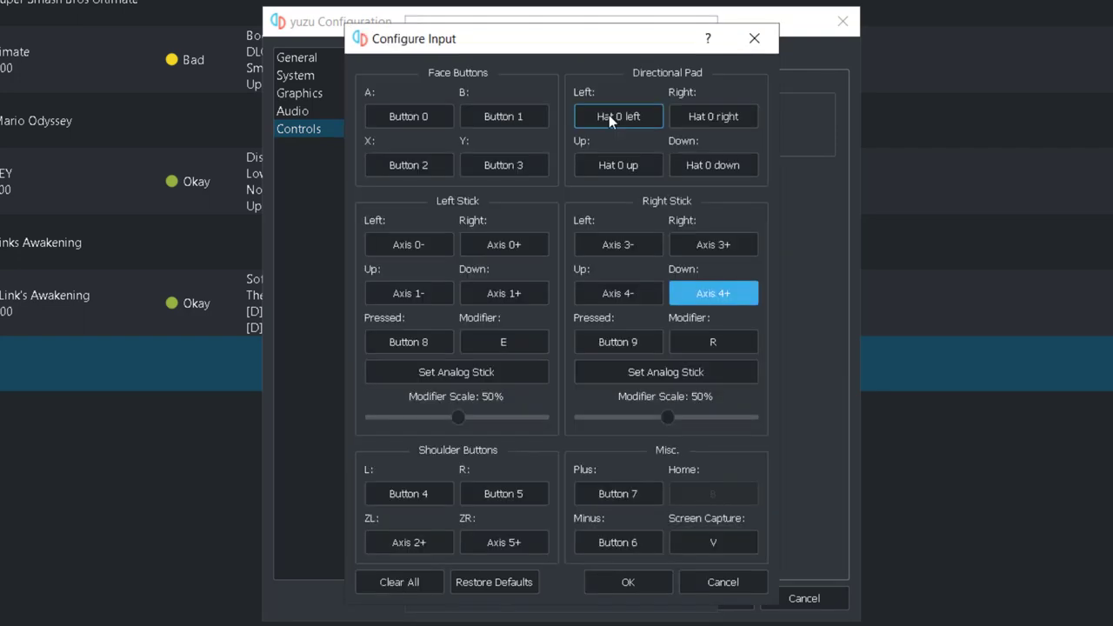
click(418, 118)
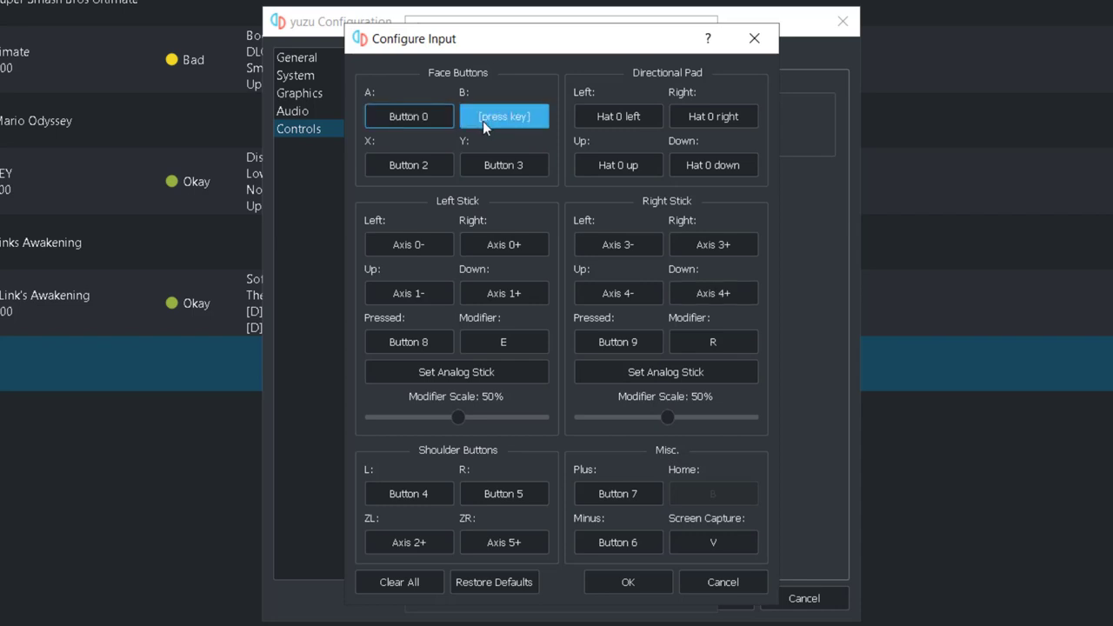
click(421, 168)
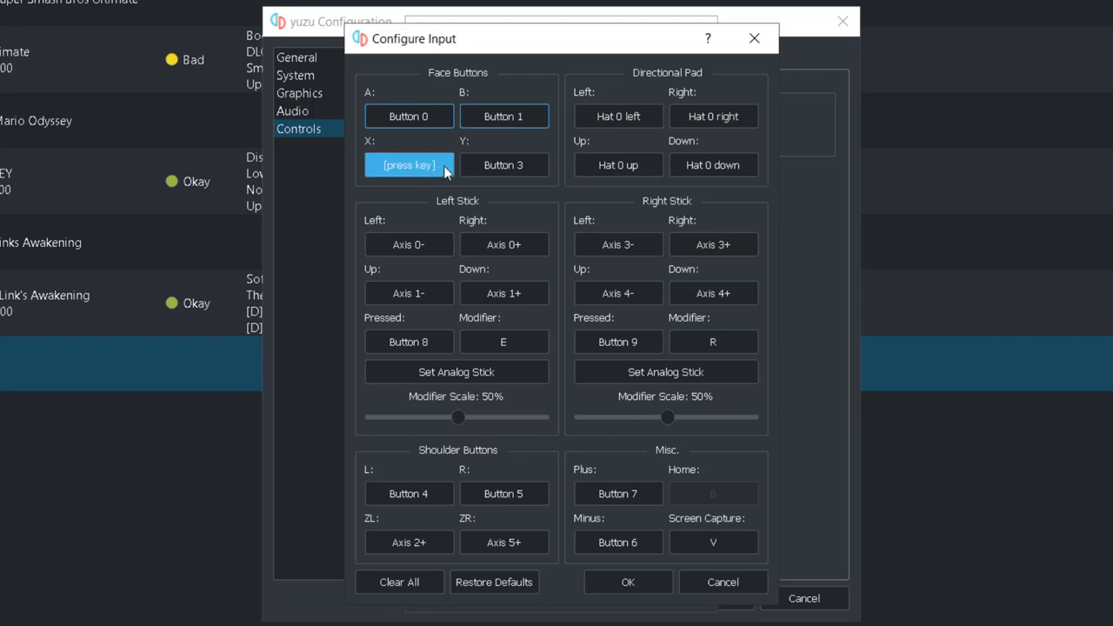
click(494, 166)
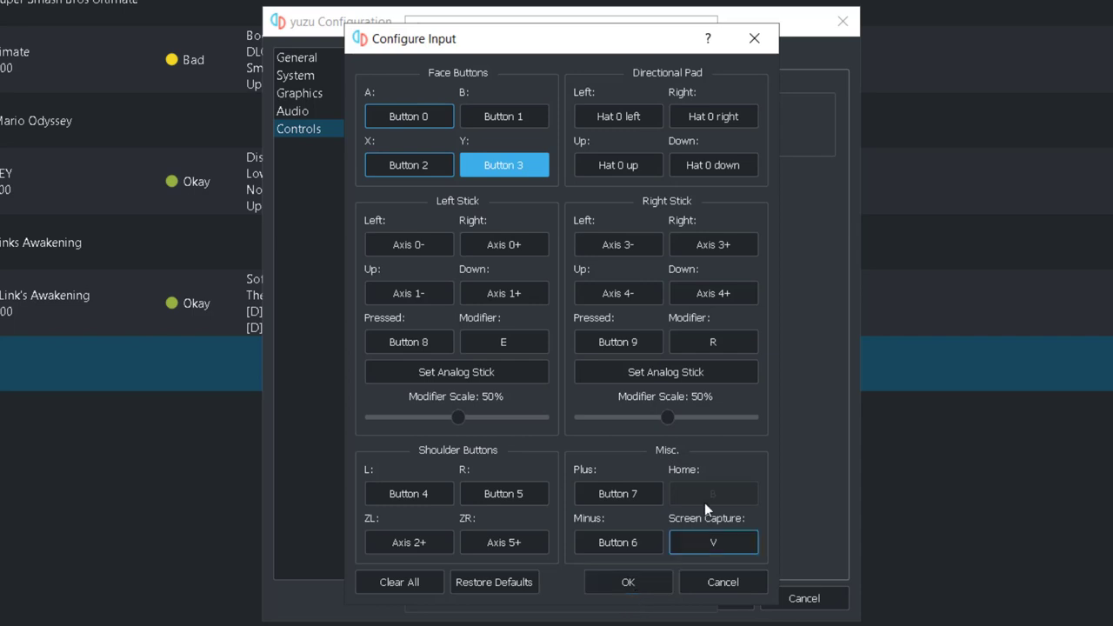
click(635, 591)
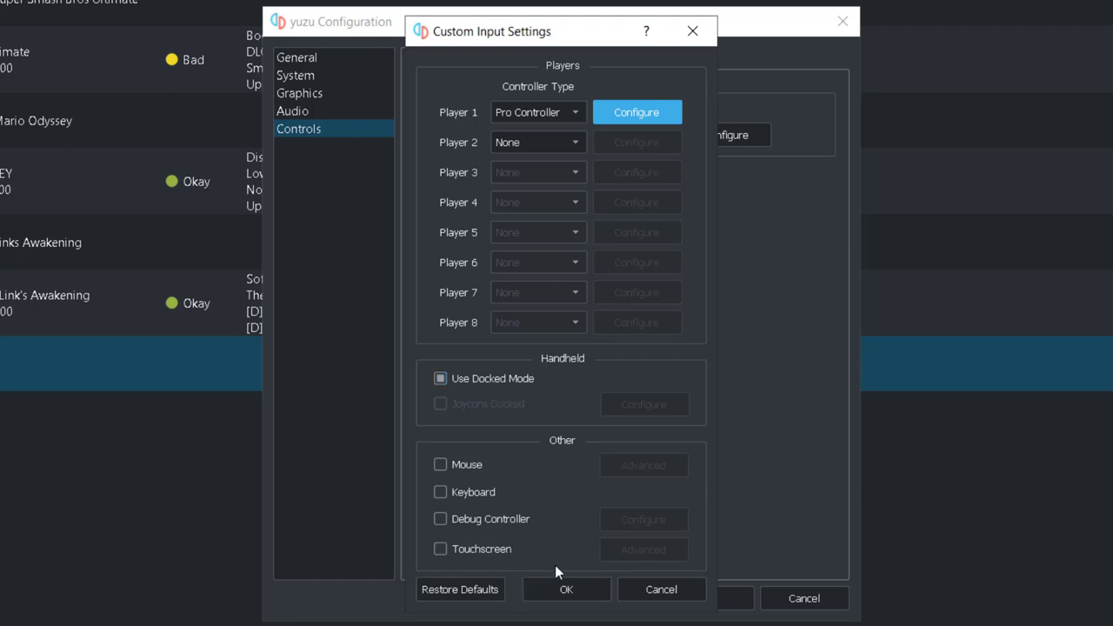
click(573, 593)
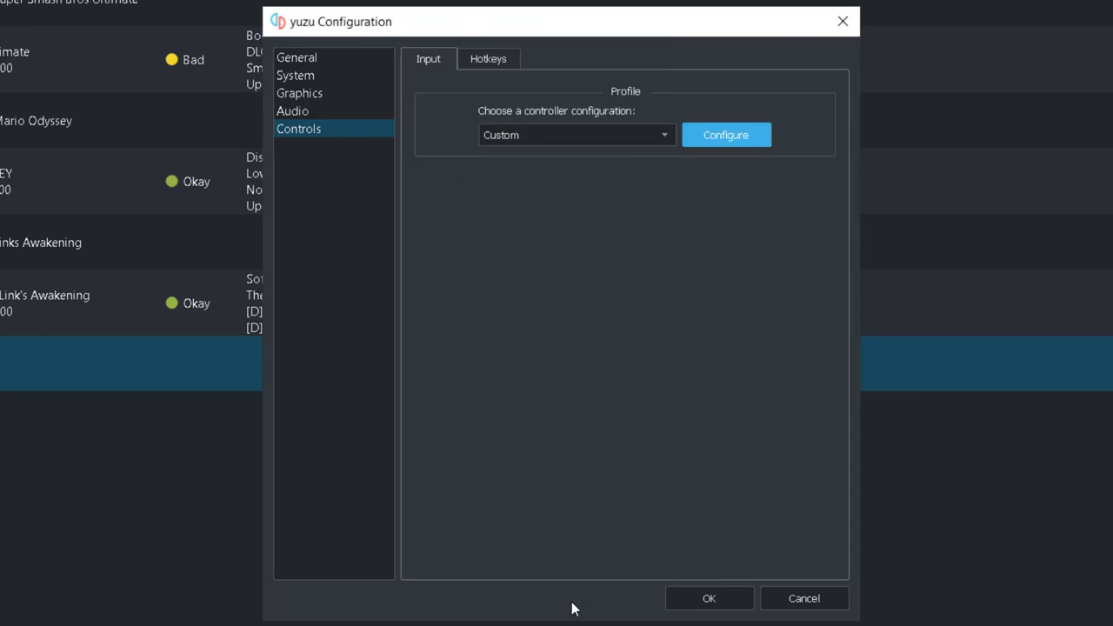
click(704, 598)
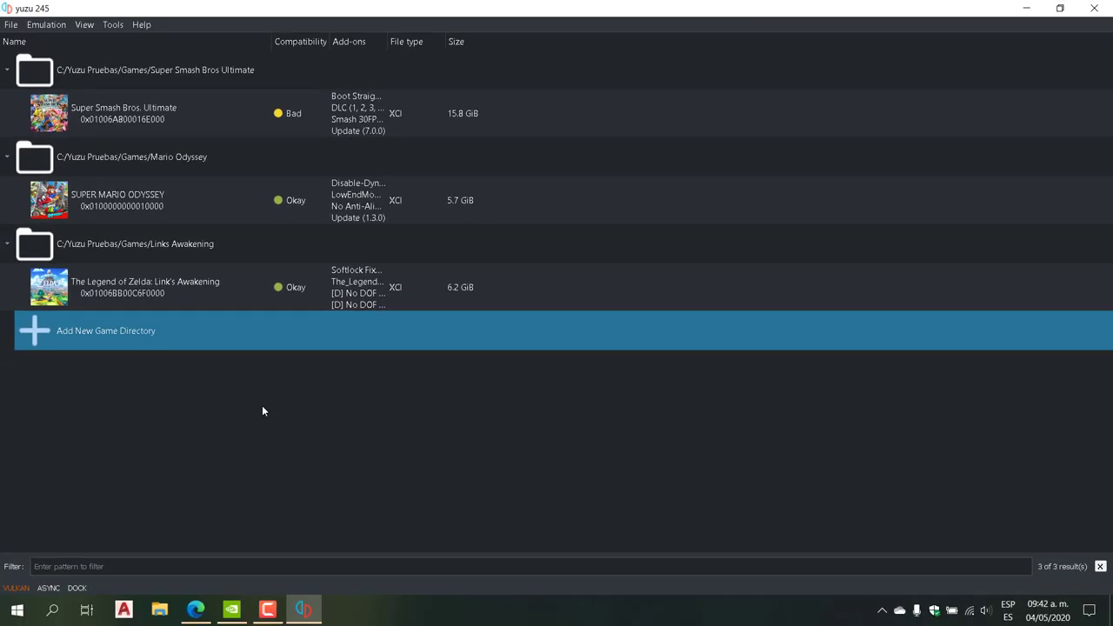
Switch to the browser and review the Super Mario Odyssey mods on the yuzu wiki's Switch Mods page.
click(136, 206)
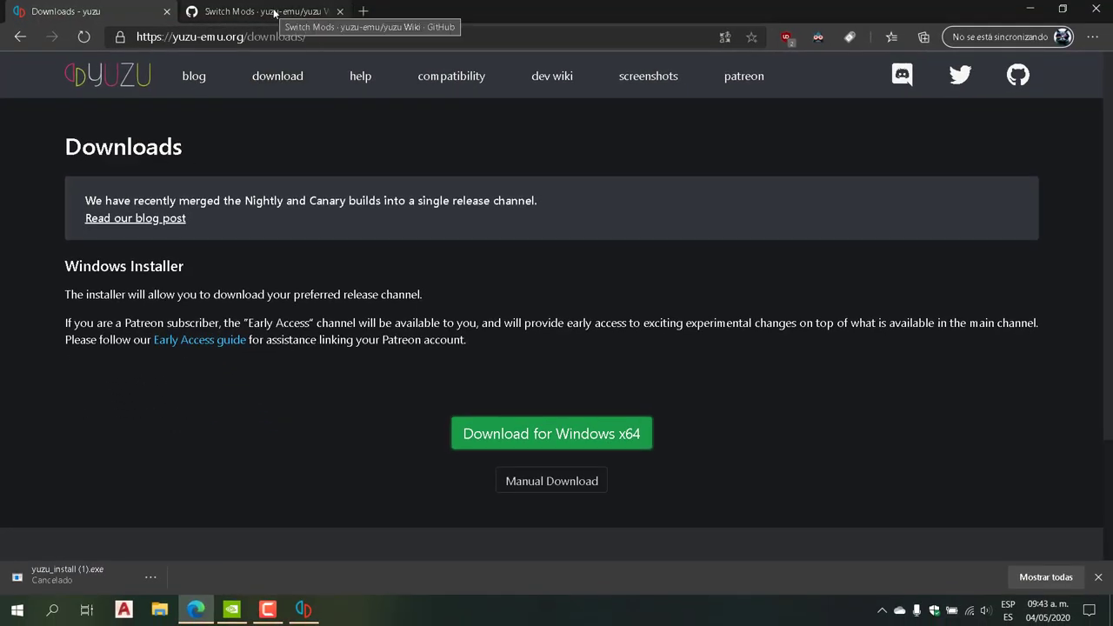
click(271, 12)
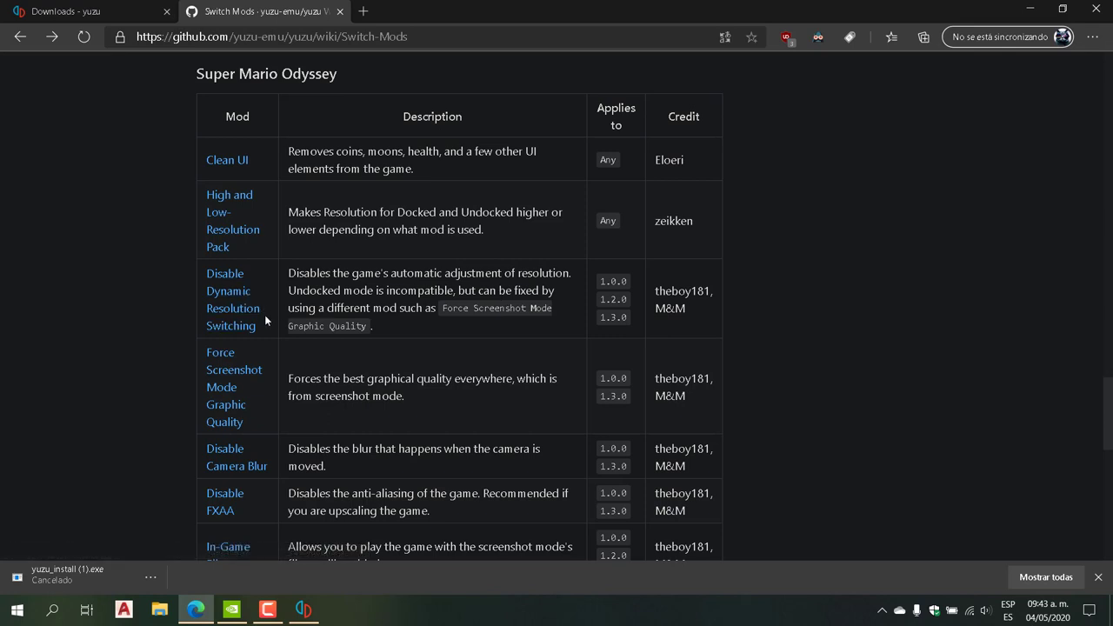
scroll(338, 346, down, 1)
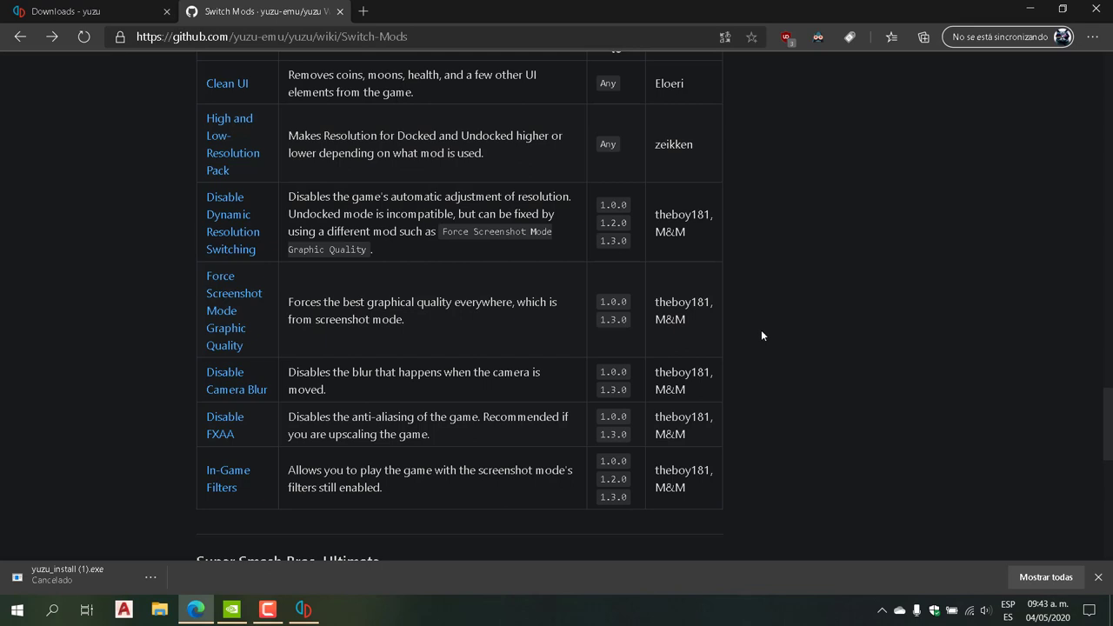
click(1029, 8)
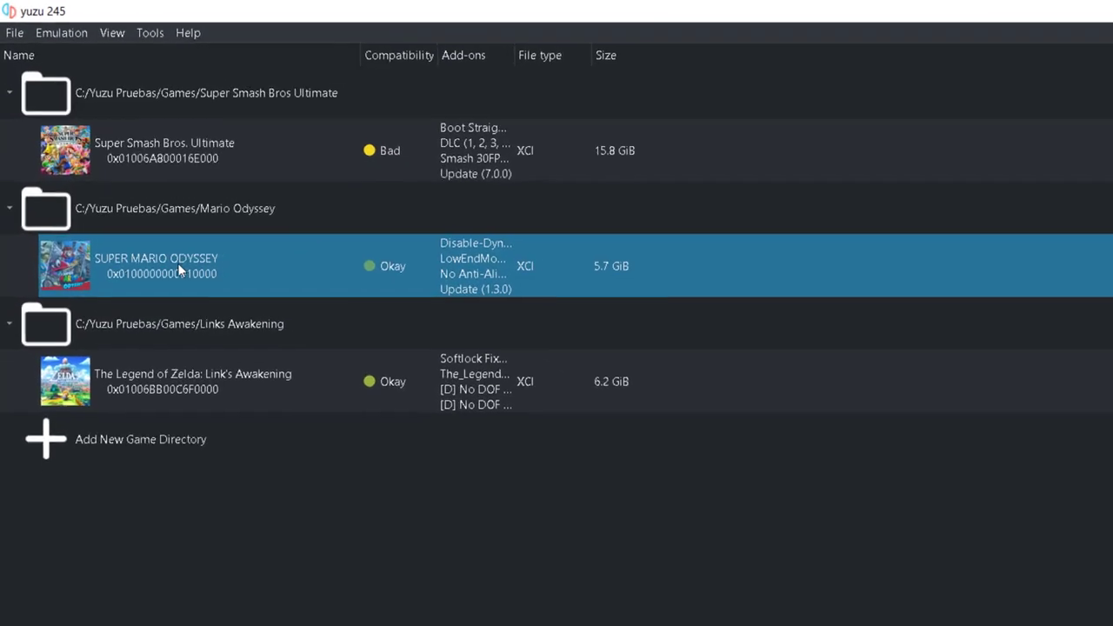
Open Super Mario Odyssey's mod data folder to view its mod subfolders, and return to yuzu.
right_click(185, 281)
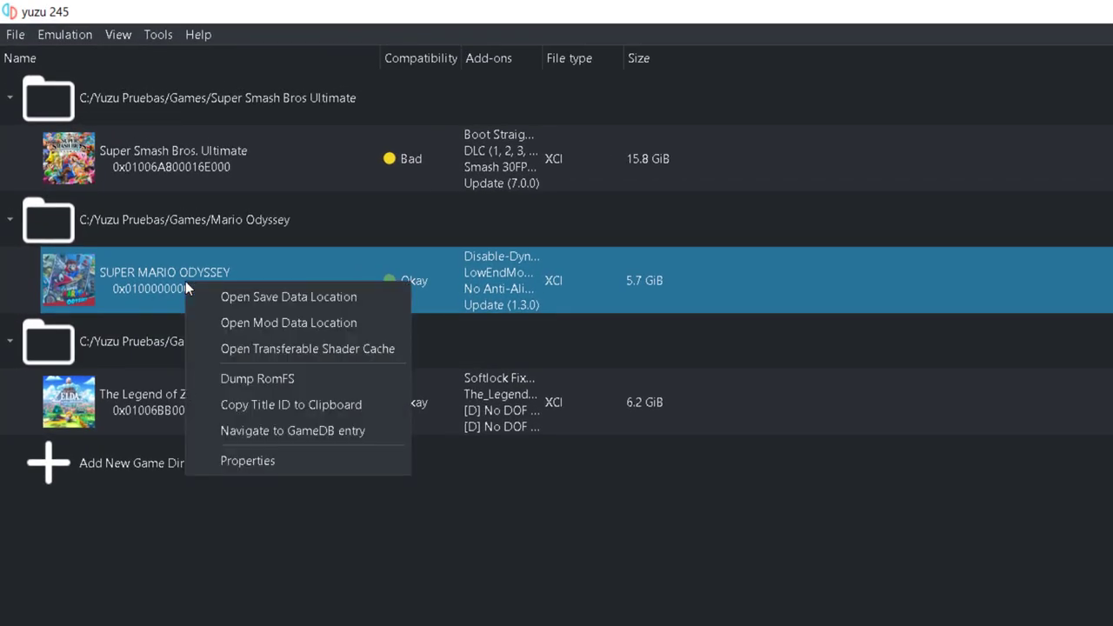
click(286, 328)
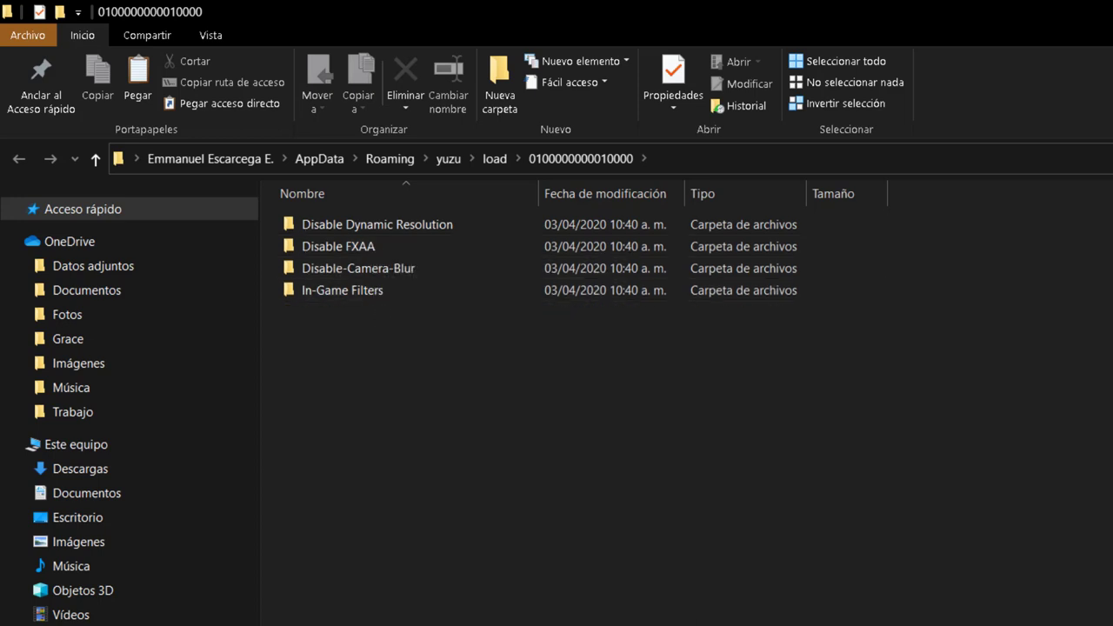
key(alt+Tab)
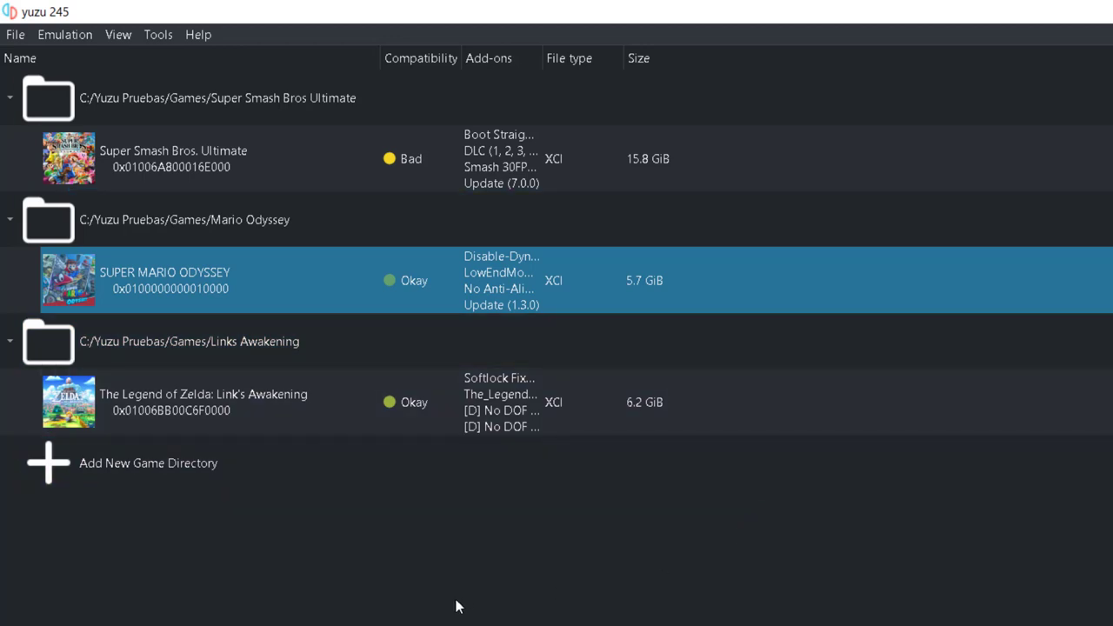
Open Super Mario Odyssey's properties and enlarge the dialog to show the full add-ons list.
right_click(157, 283)
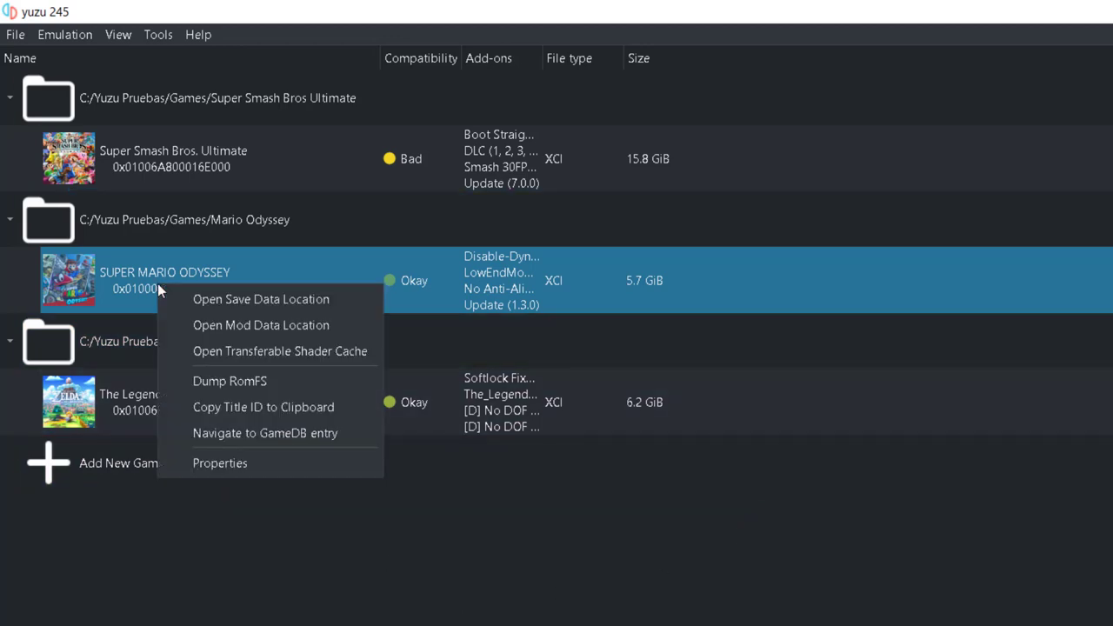
click(237, 468)
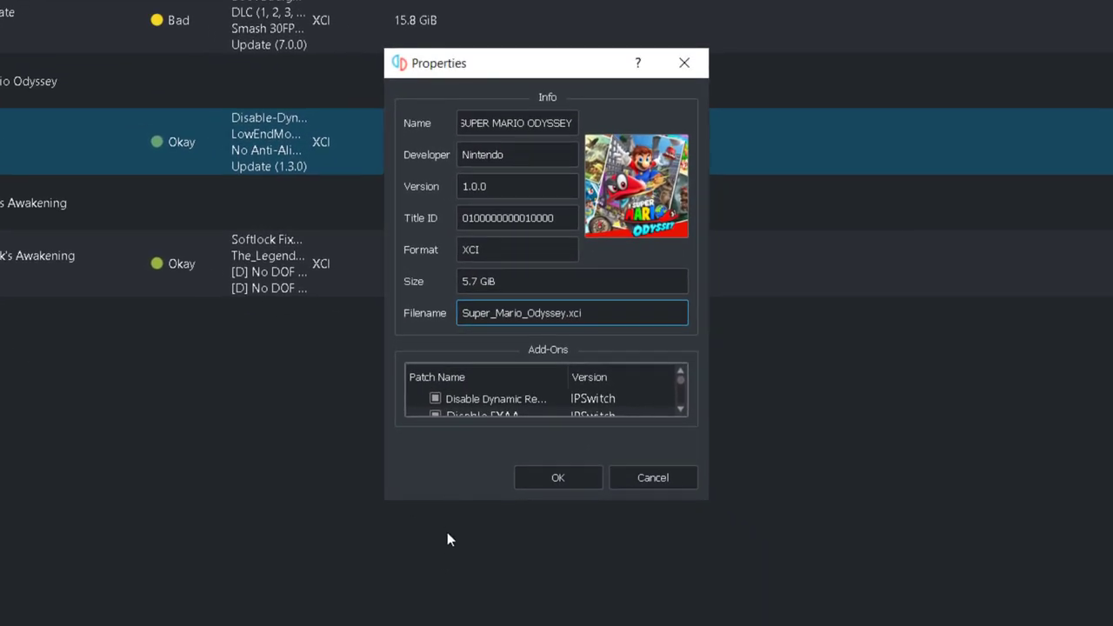
drag(448, 500, 449, 590)
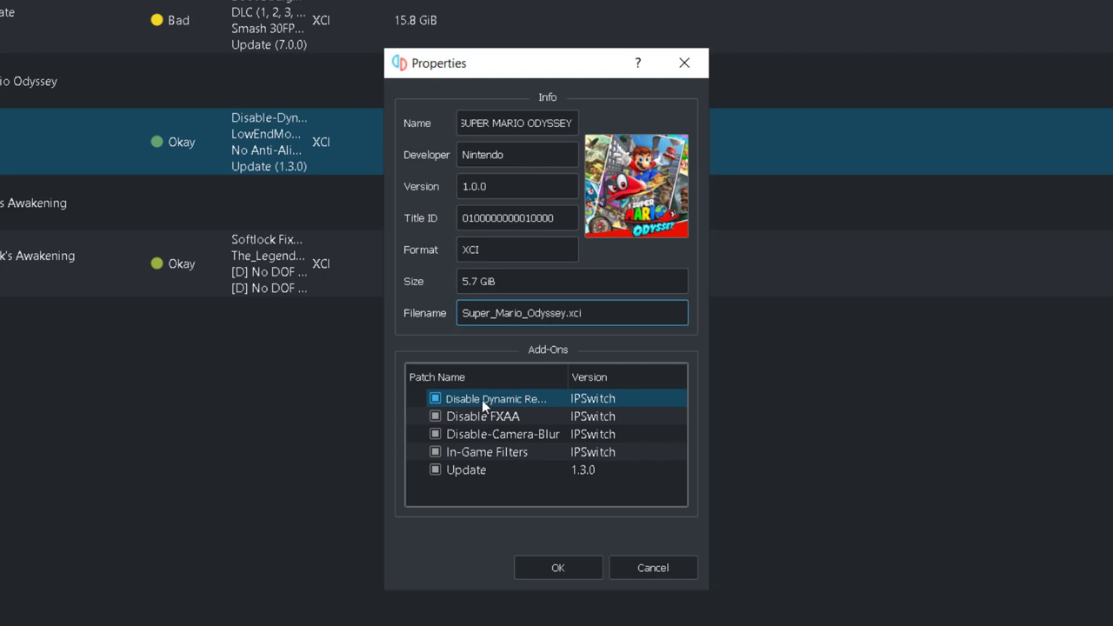
Disable the Dynamic Resolution, FXAA, Camera-Blur, In-Game Filters and Update add-ons for Super Mario Odyssey.
click(436, 400)
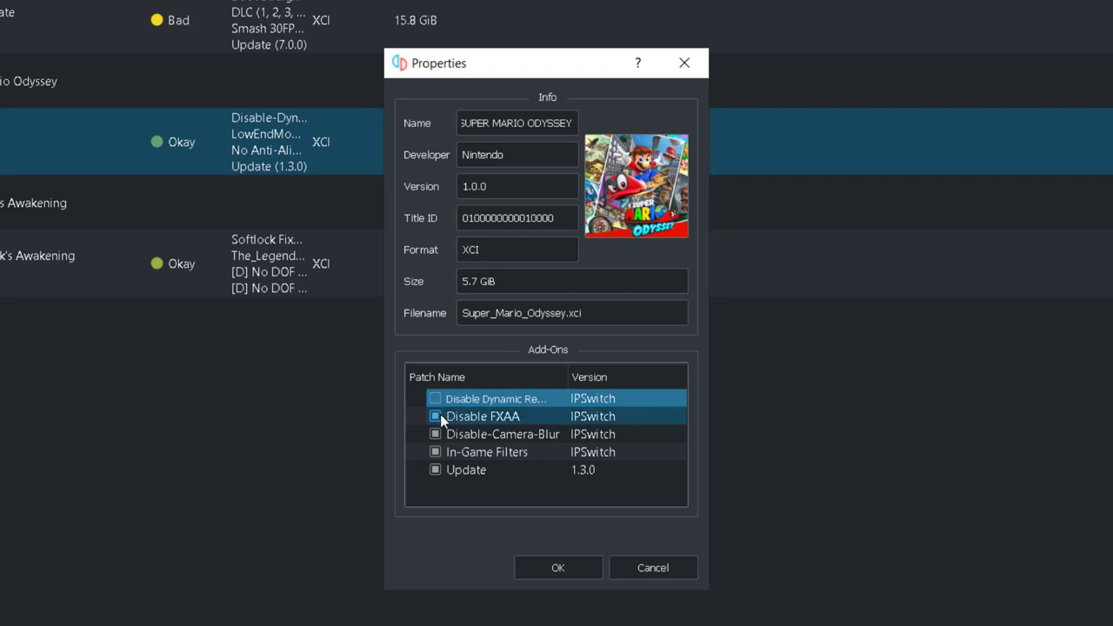
click(440, 399)
click(434, 416)
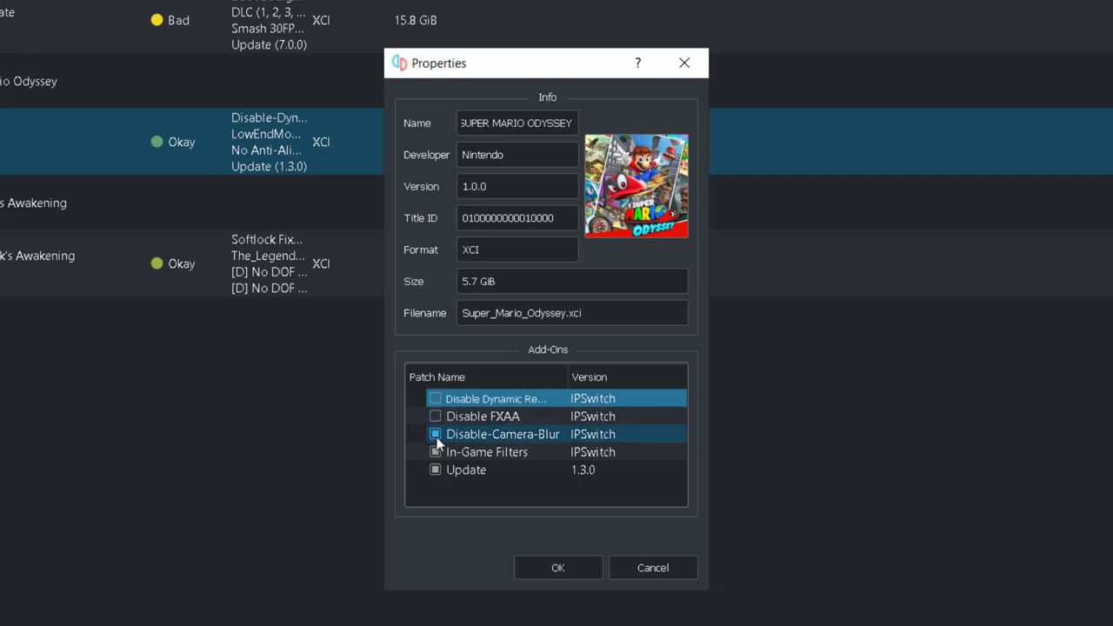
click(435, 434)
click(435, 451)
click(435, 469)
Enable all five Super Mario Odyssey add-ons, from Update up to Disable Dynamic Resolution, and save the properties.
click(434, 470)
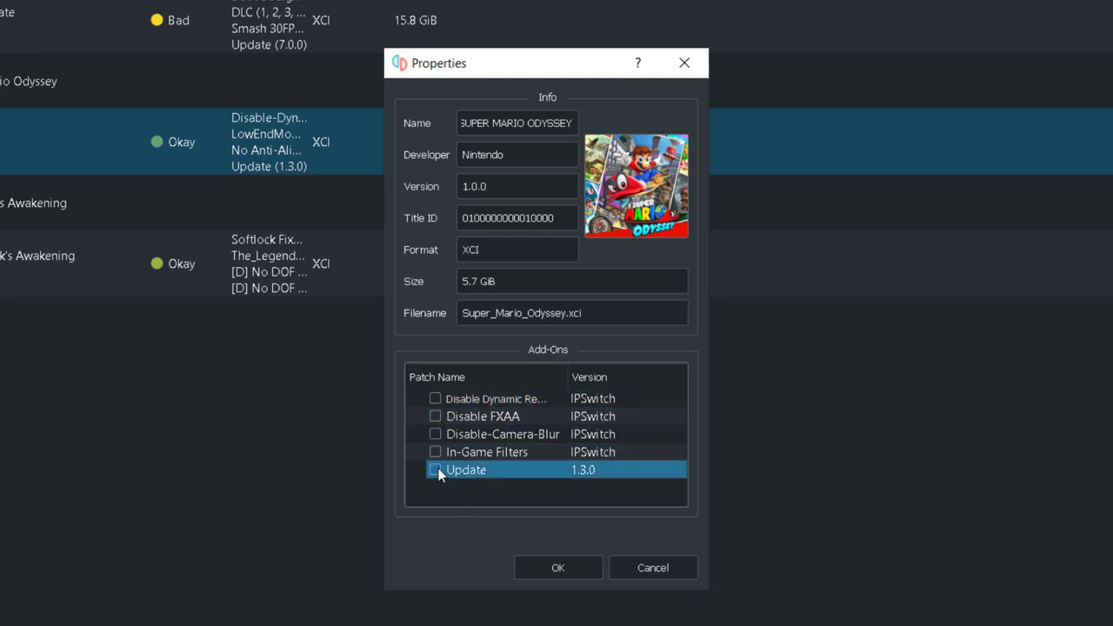
click(434, 451)
click(437, 434)
click(435, 416)
click(434, 398)
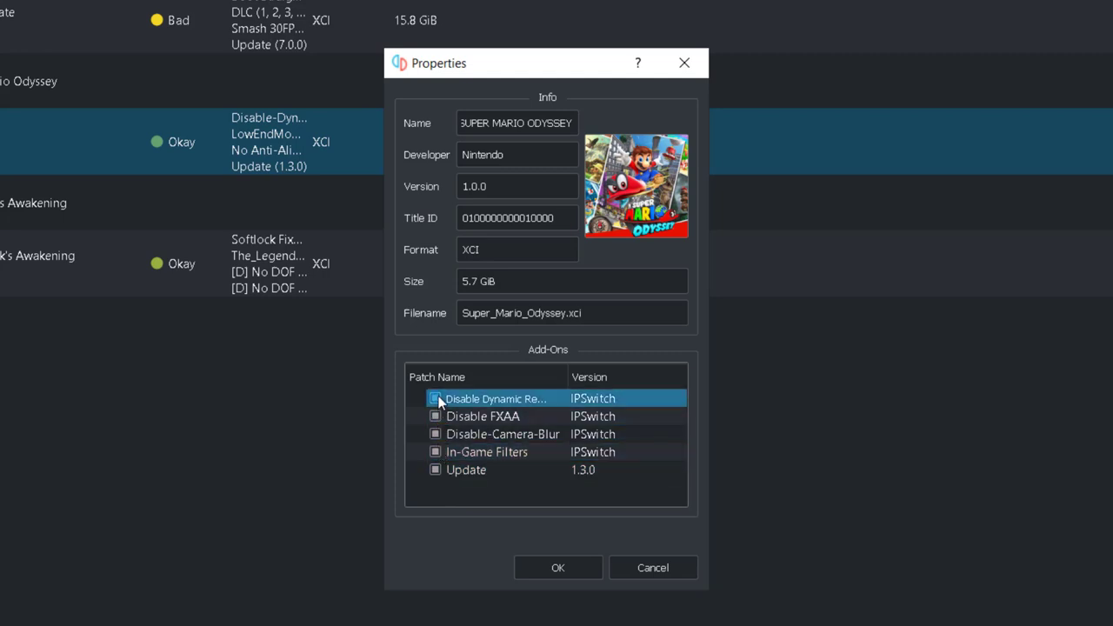
click(557, 568)
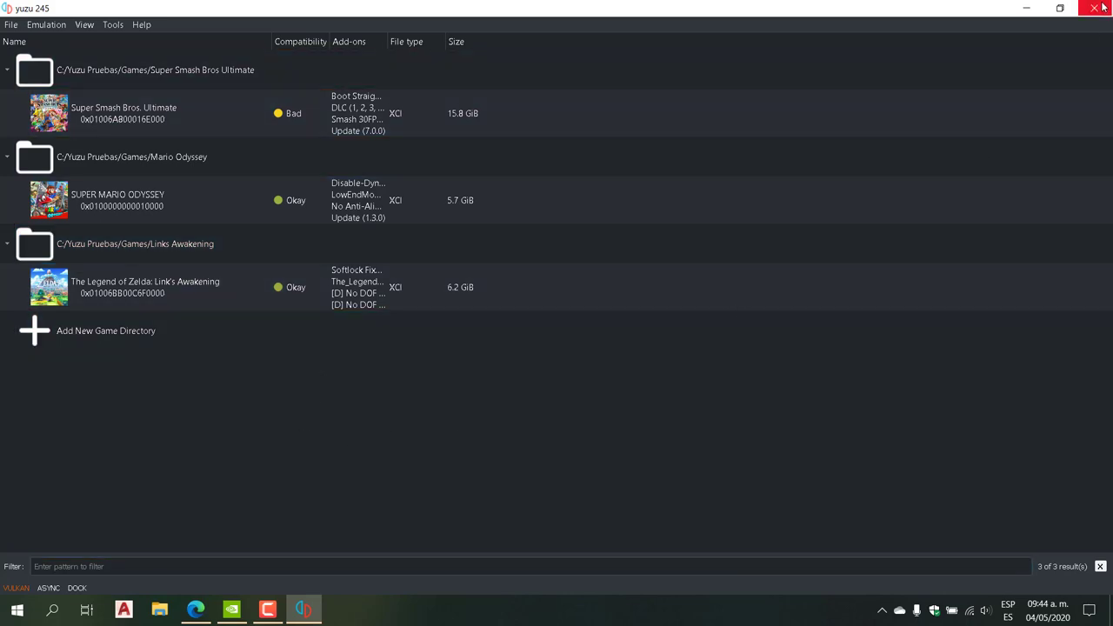
Minimize yuzu, open the NVIDIA Control Panel from the desktop, and show the page for adjusting image settings with preview.
click(1024, 8)
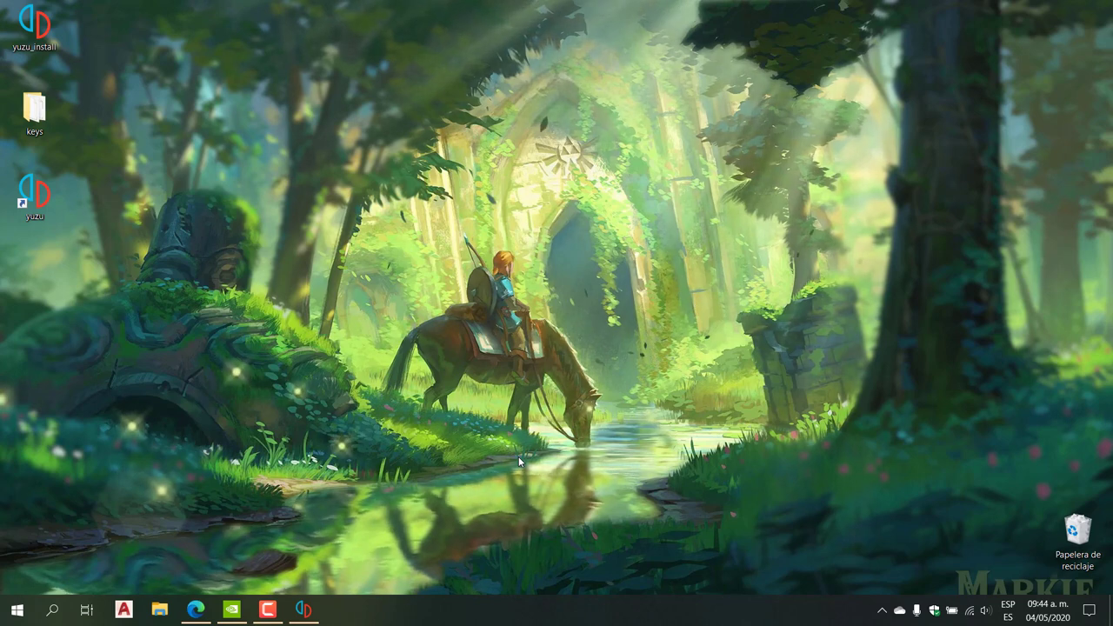
right_click(526, 375)
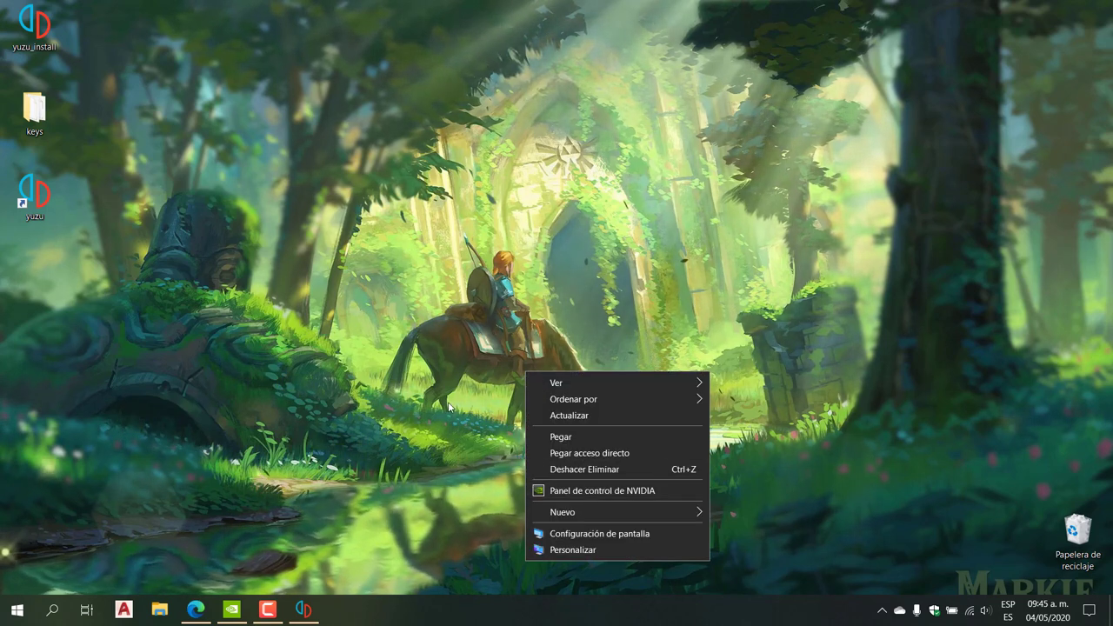
click(521, 437)
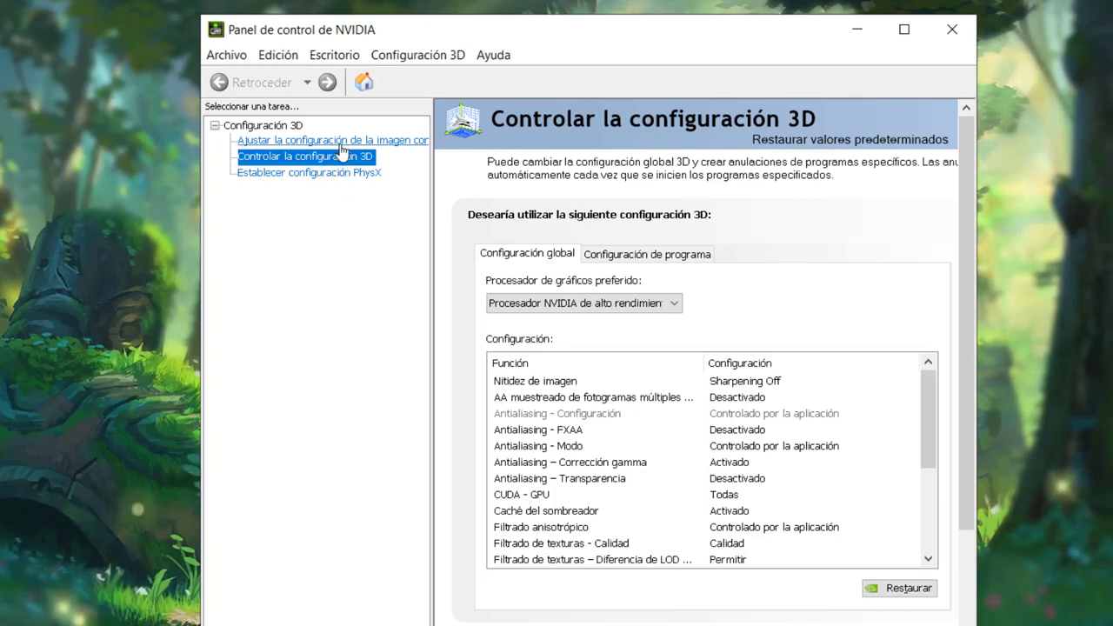
click(340, 142)
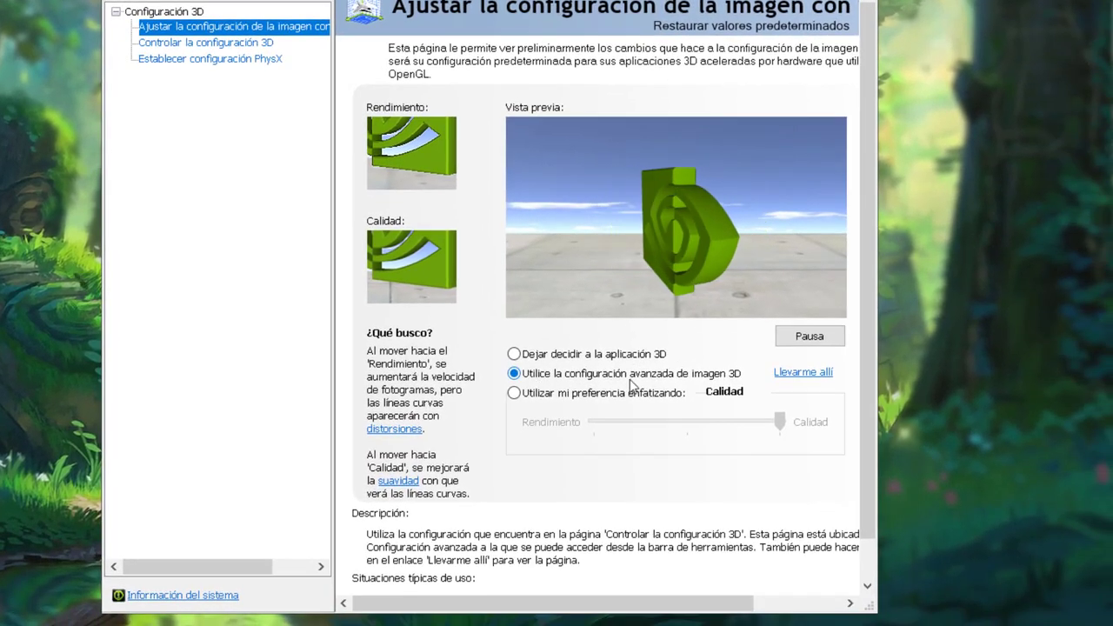
Go to the page for managing 3D settings and show the list of programs in the program-specific settings.
click(807, 374)
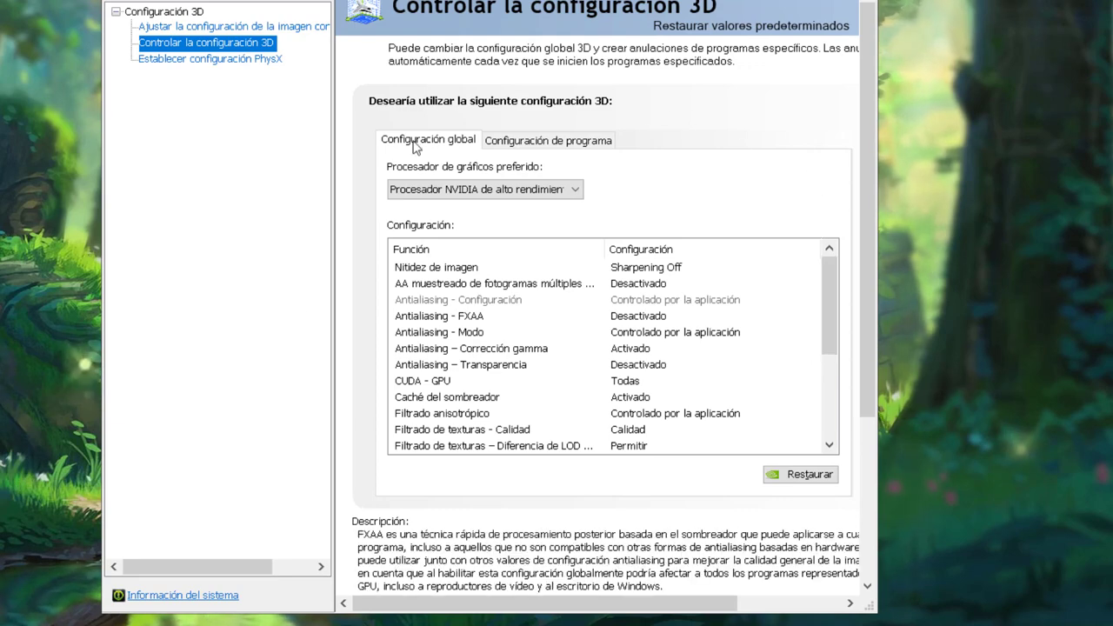
click(558, 141)
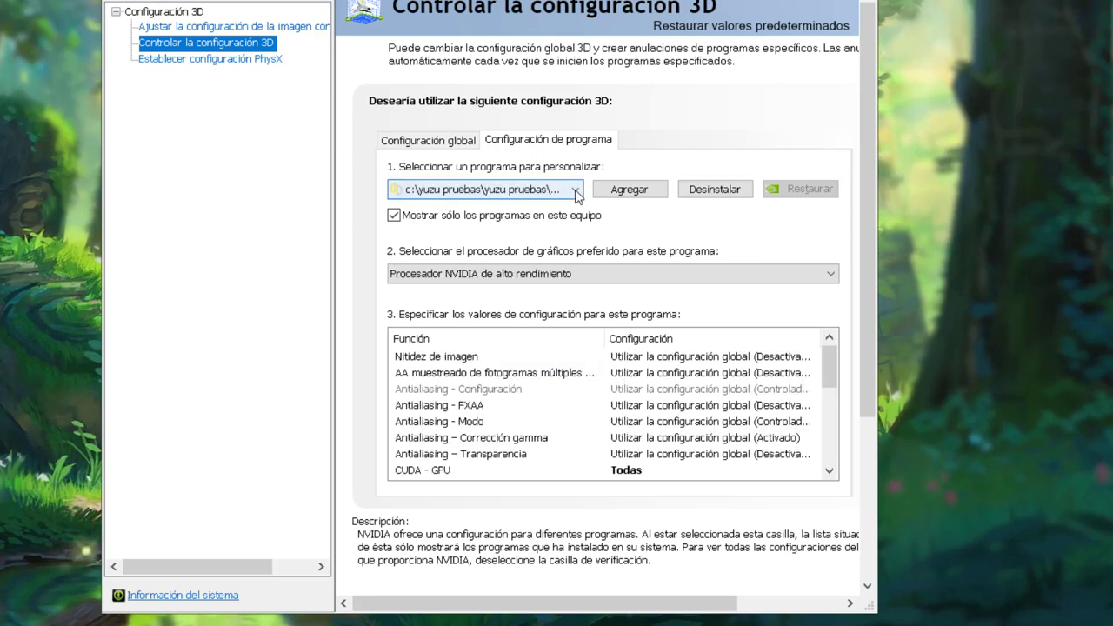
click(576, 189)
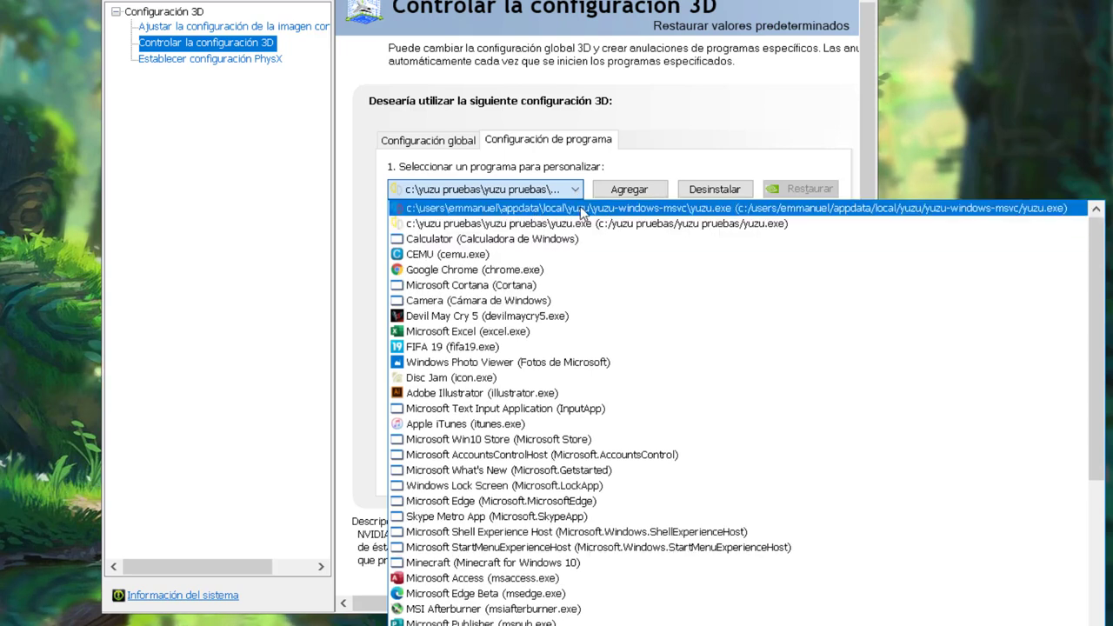
Add the yuzu executable from the C:\Yuzu Pruebas\Yuzu Pruebas folder as a program to customize.
click(637, 209)
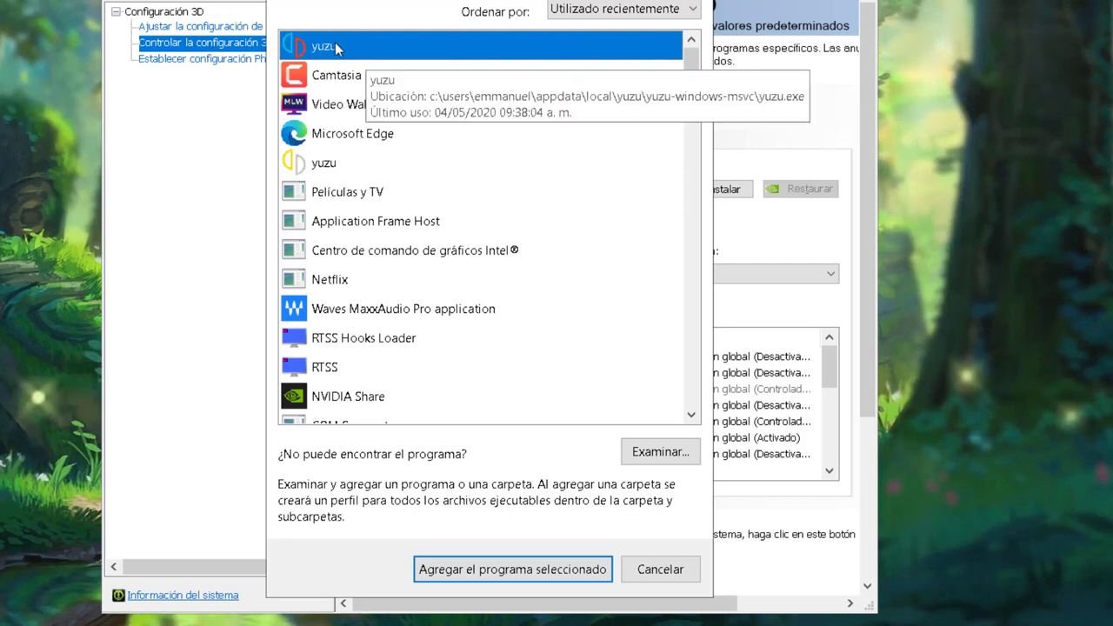
click(327, 168)
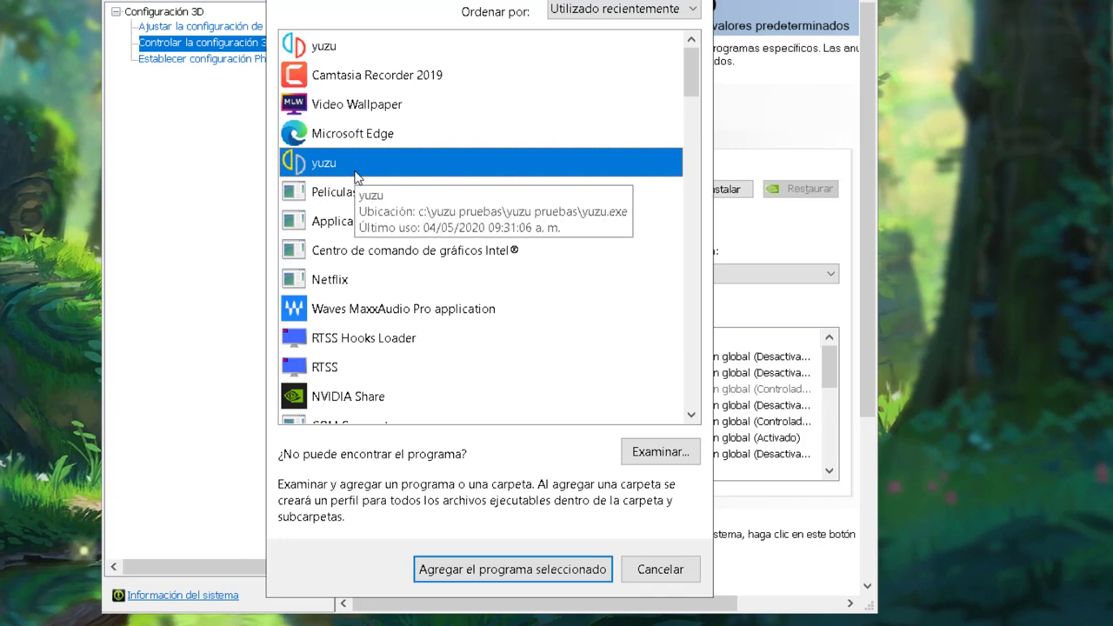
click(345, 52)
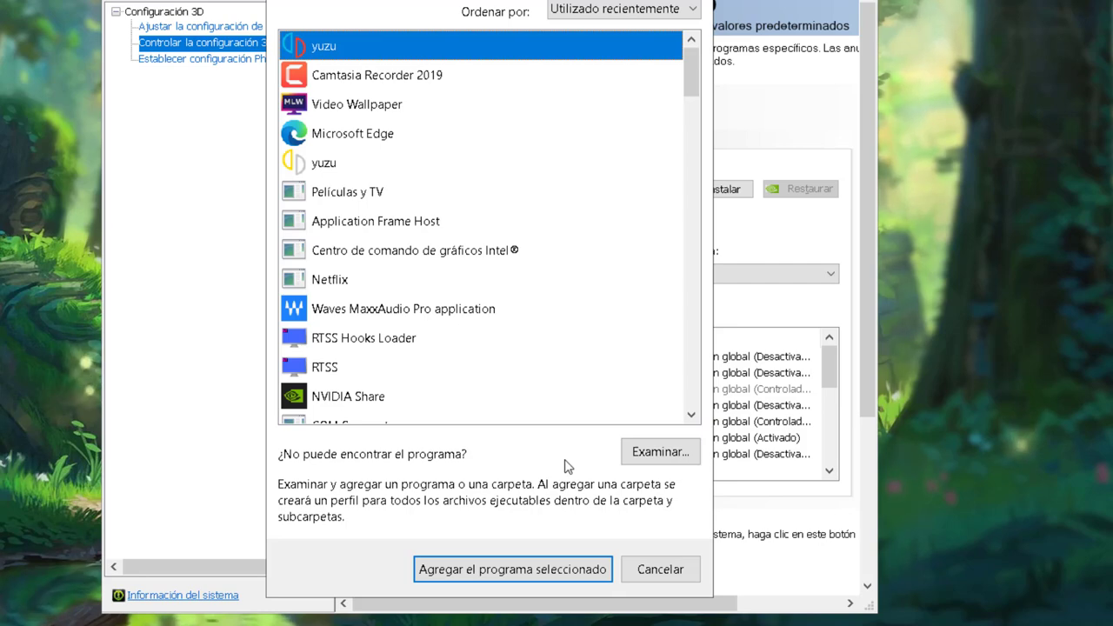
click(624, 454)
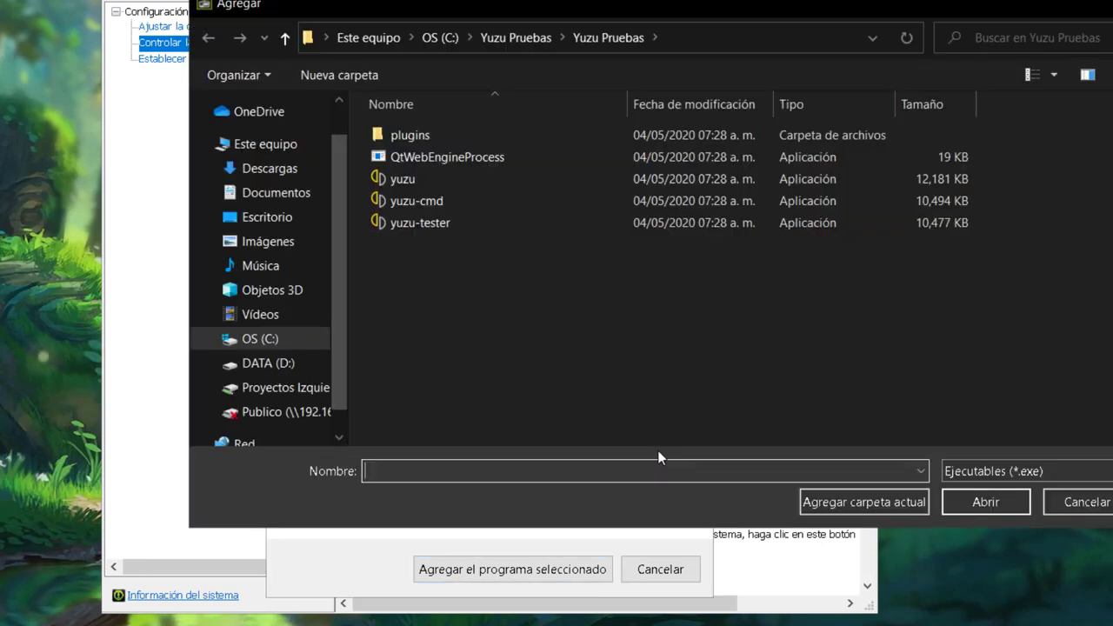
click(415, 182)
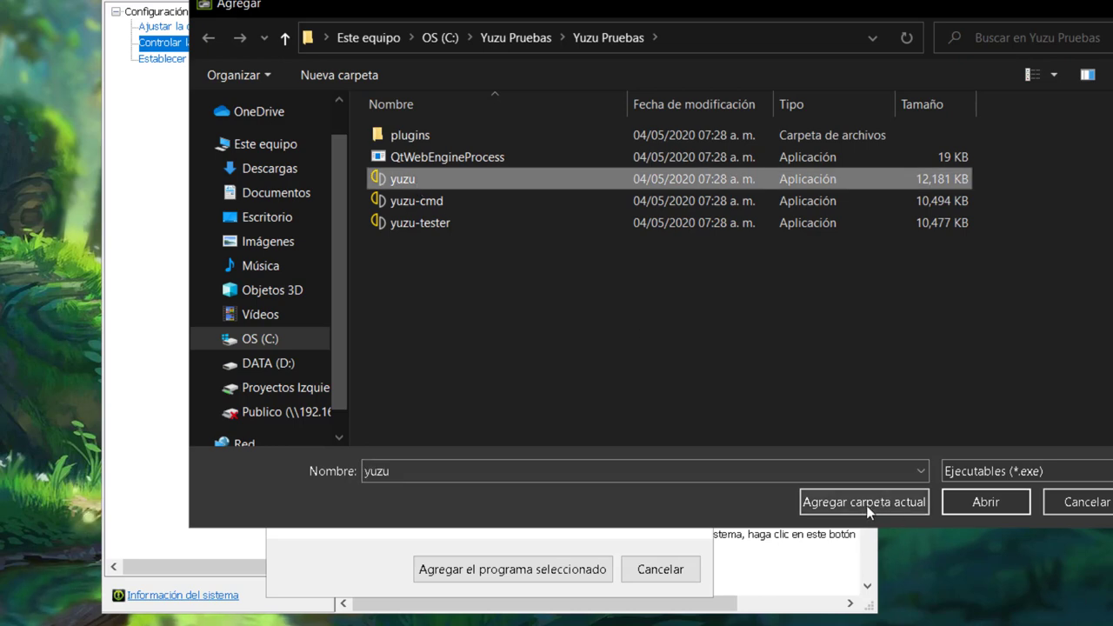
click(1012, 502)
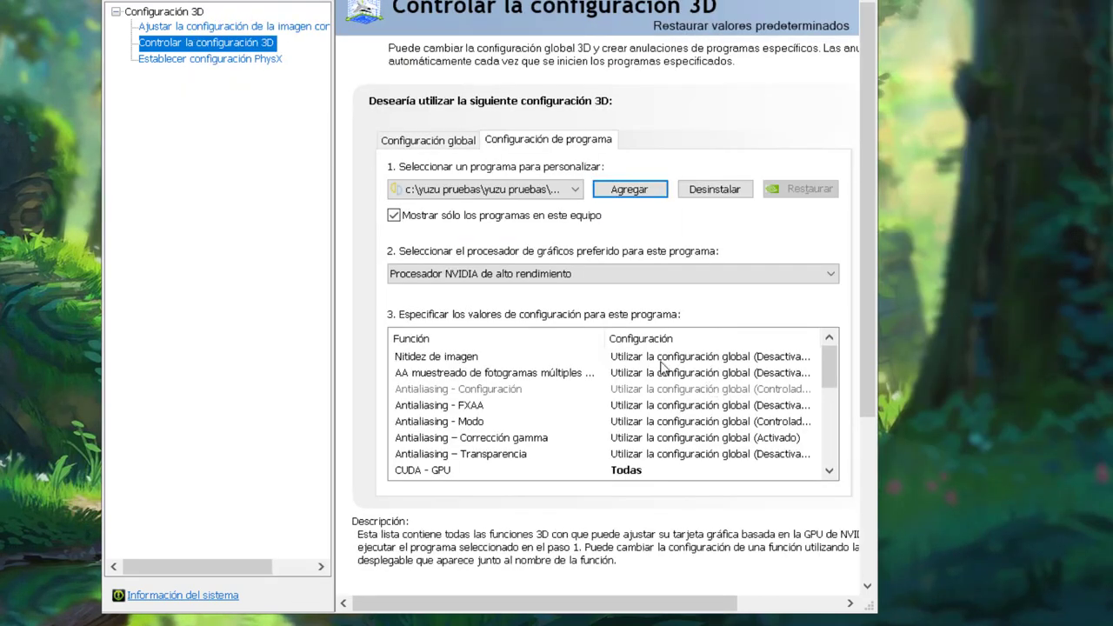
Check the yuzu entries in the program list and examine the selected yuzu program's 3D settings down to vertical sync.
click(551, 191)
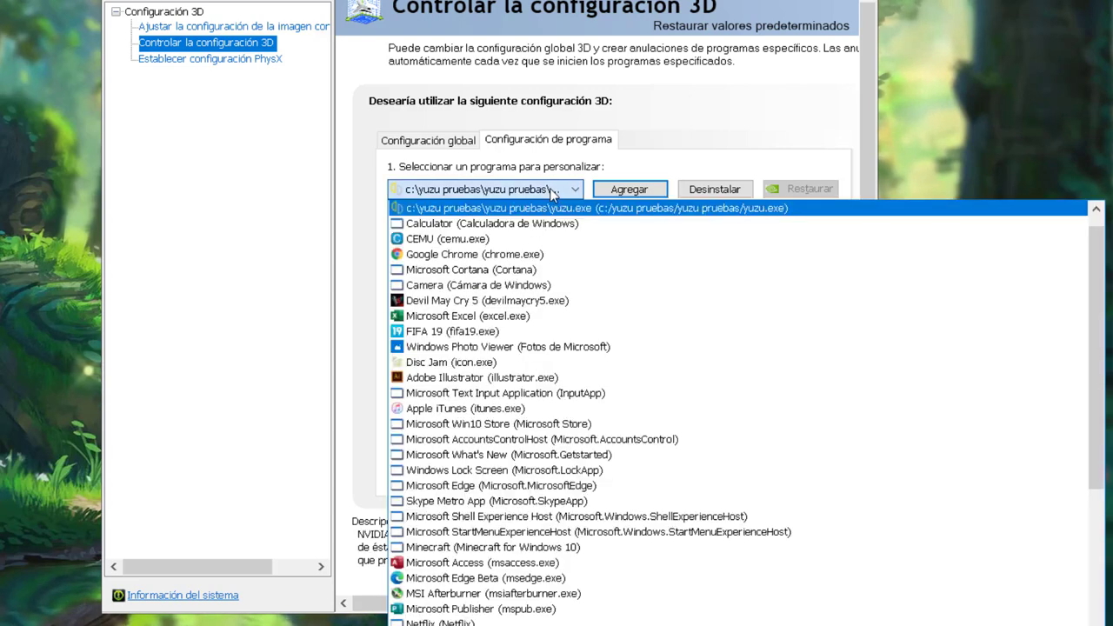
scroll(541, 223, up, 1)
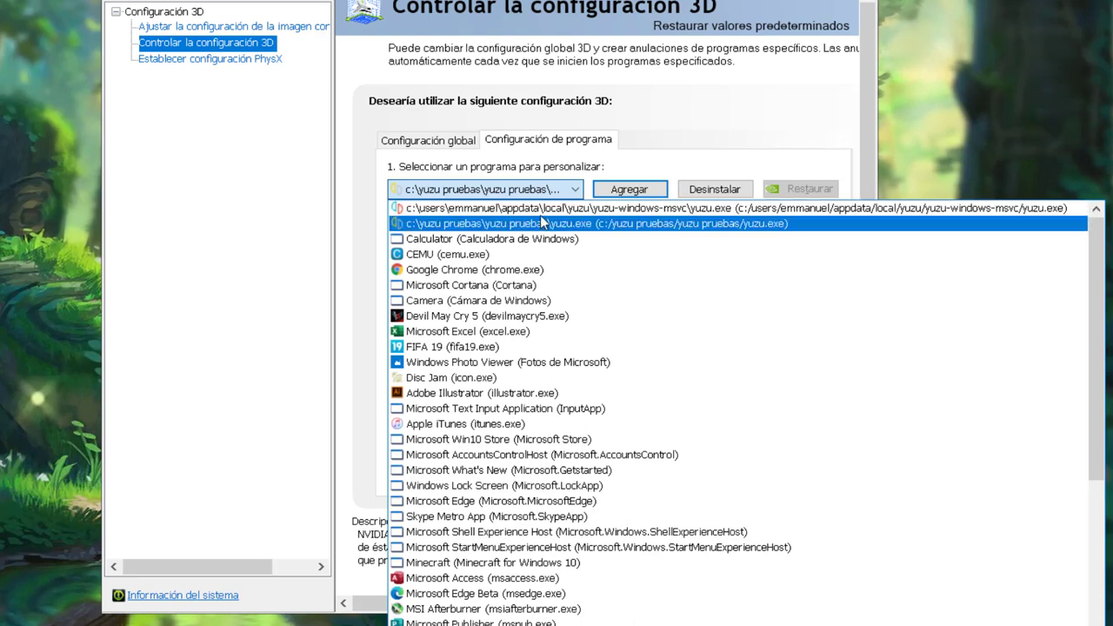
click(641, 163)
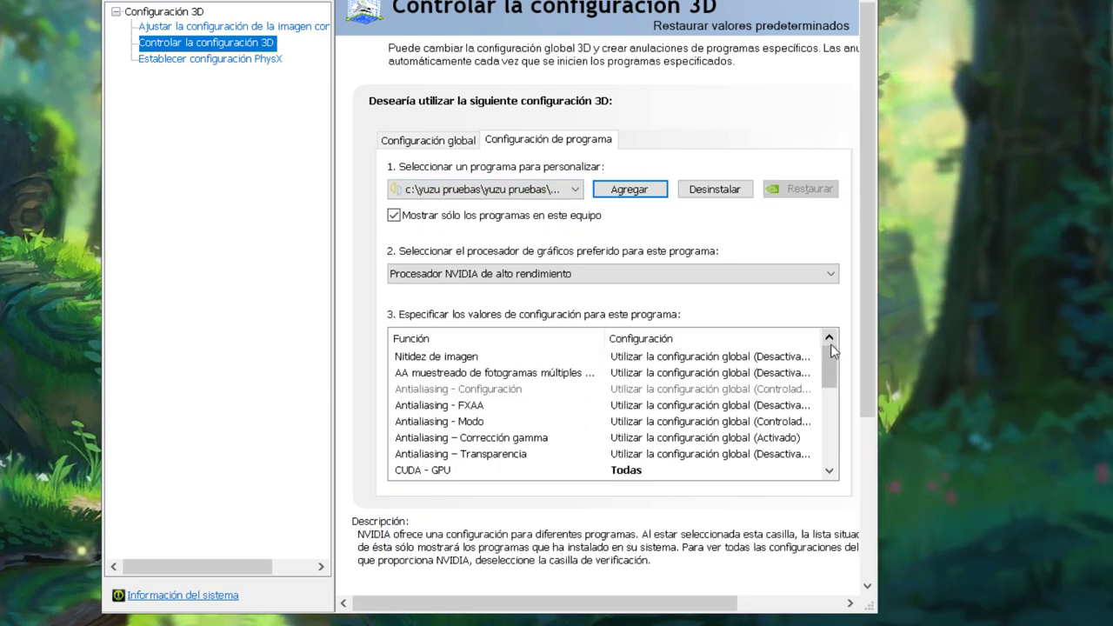
drag(831, 364, 829, 384)
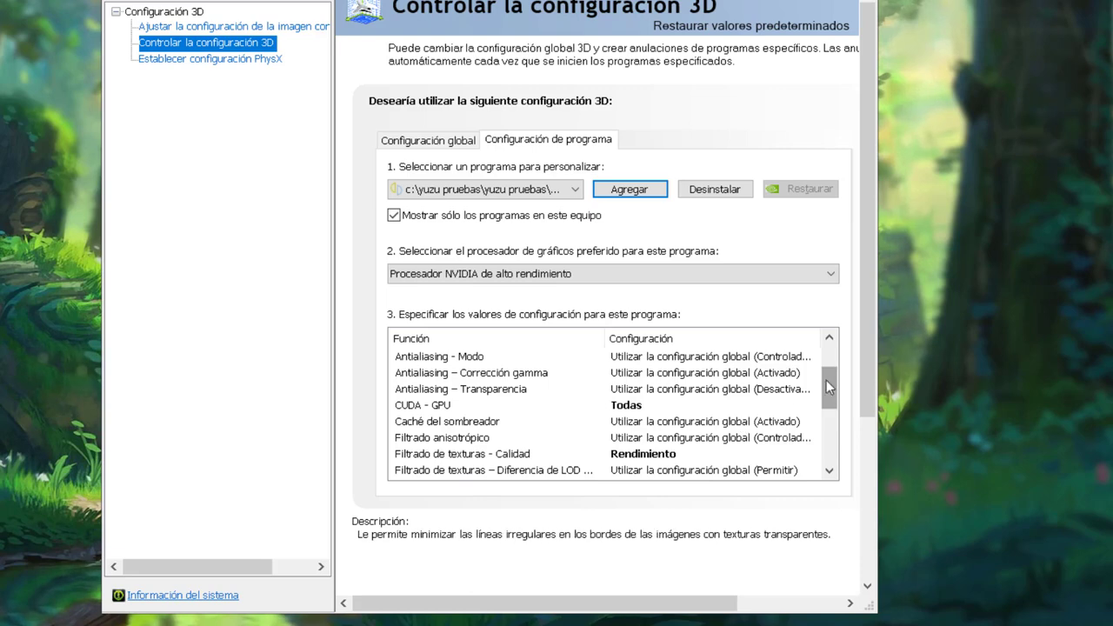
drag(828, 387, 830, 435)
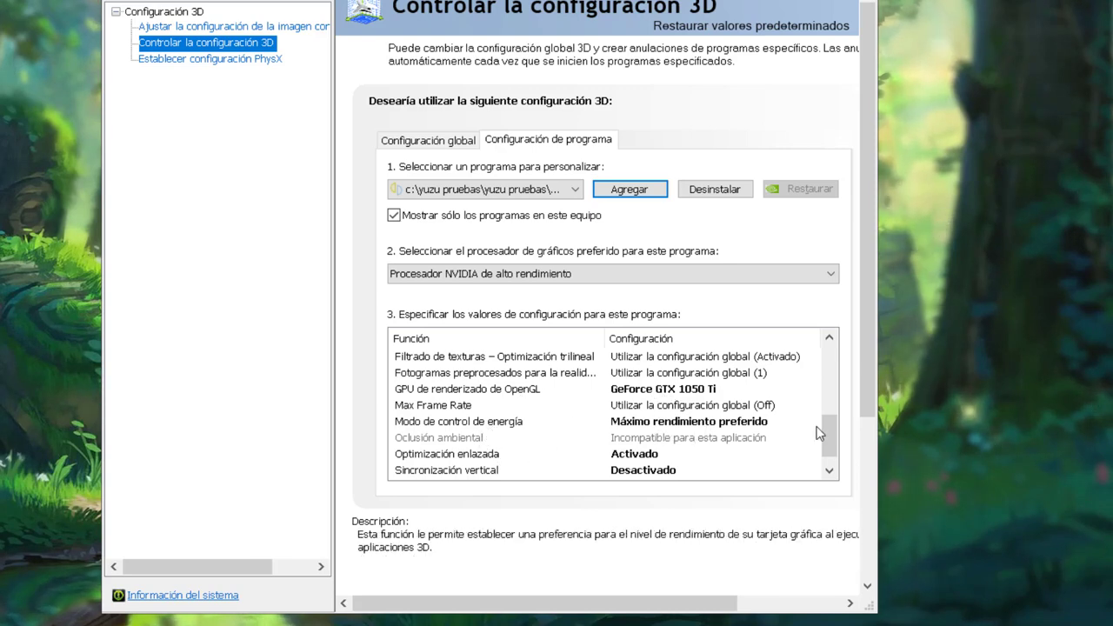
scroll(829, 434, down, 1)
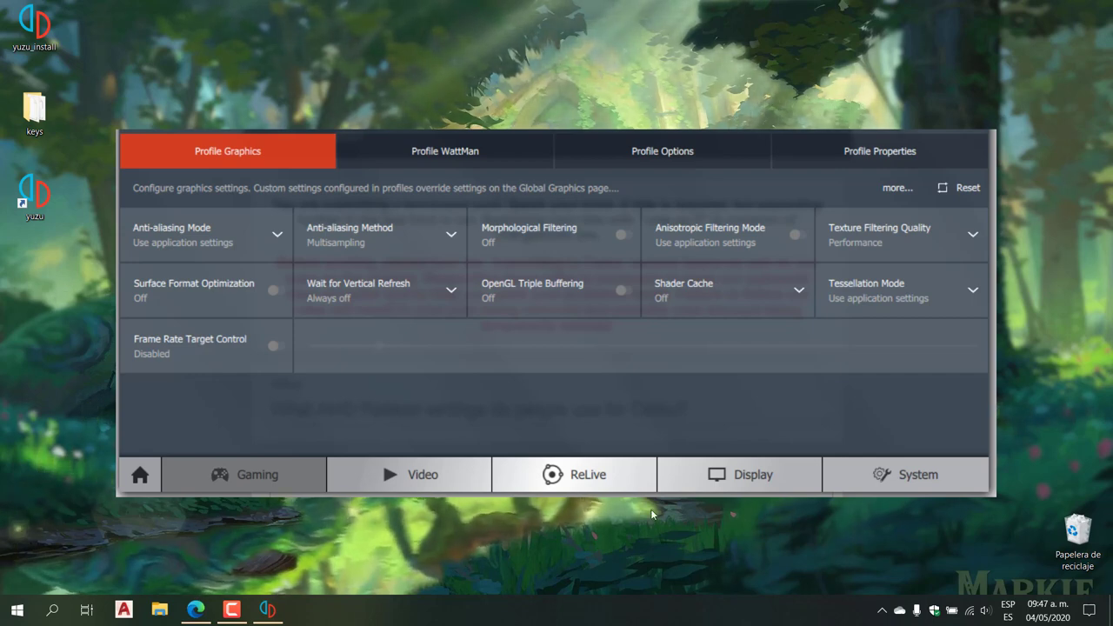
Open the additional power settings from the Windows power options, examine the Máximo rendimiento plan, and close the window.
key(alt+r)
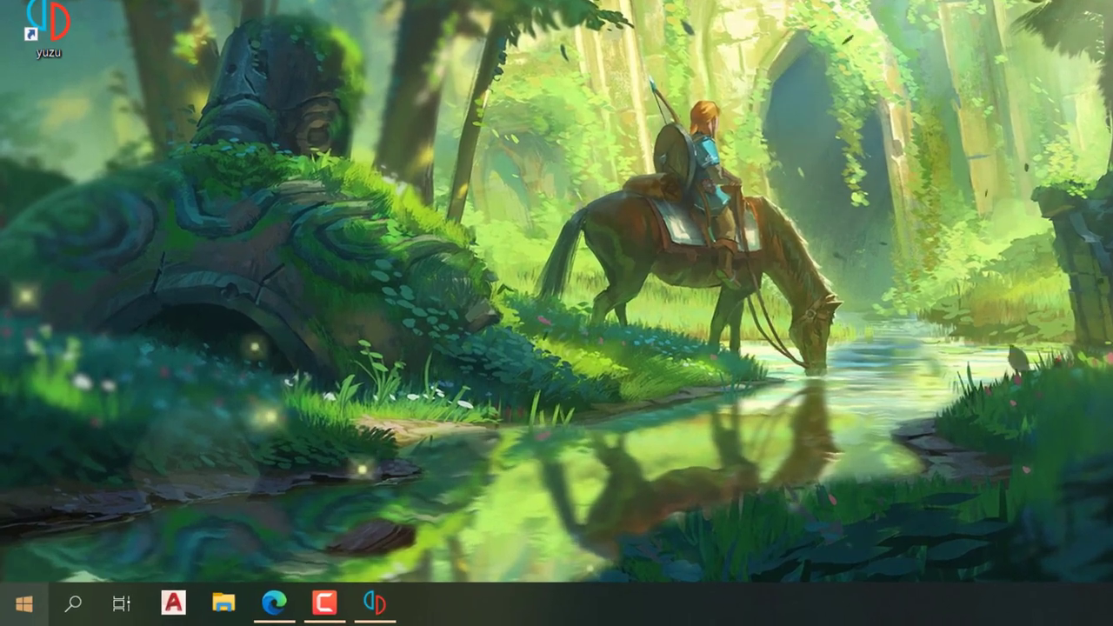
right_click(22, 605)
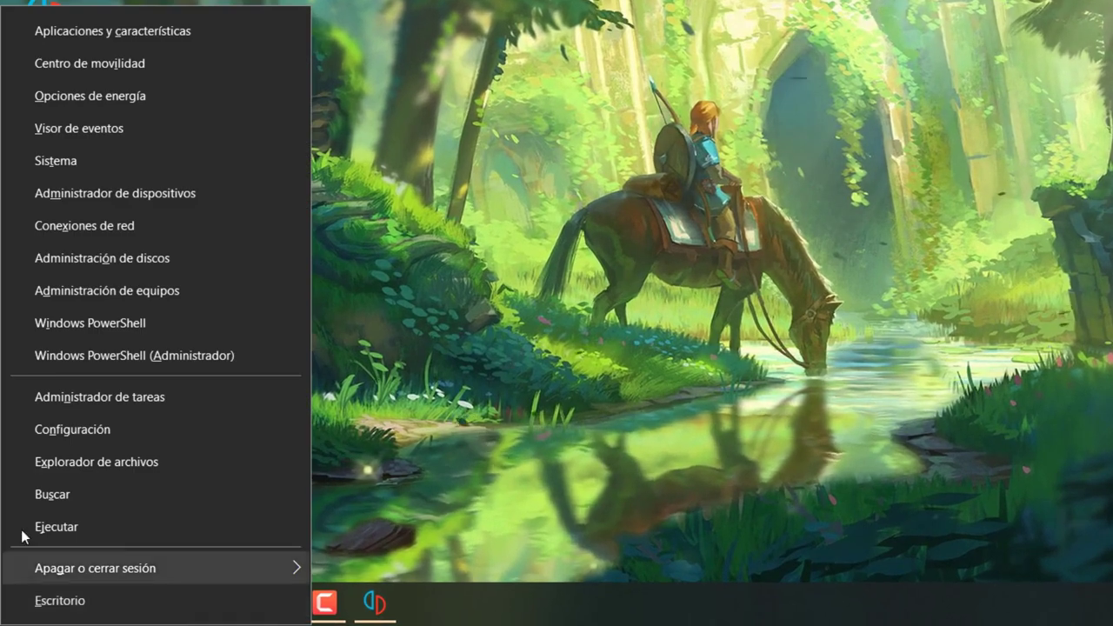
click(105, 96)
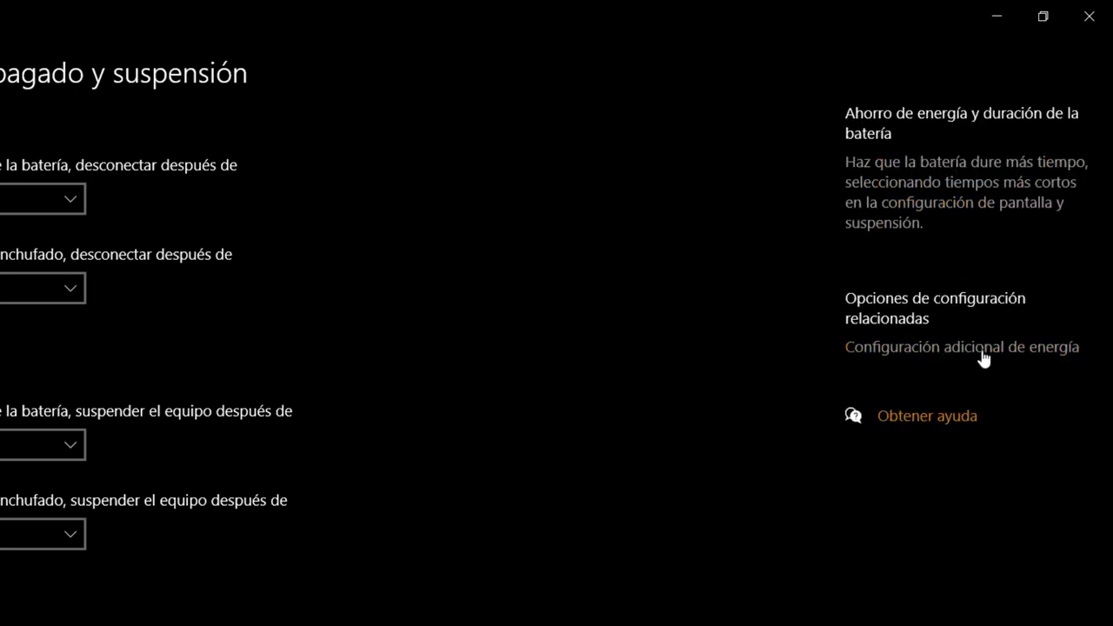
click(982, 348)
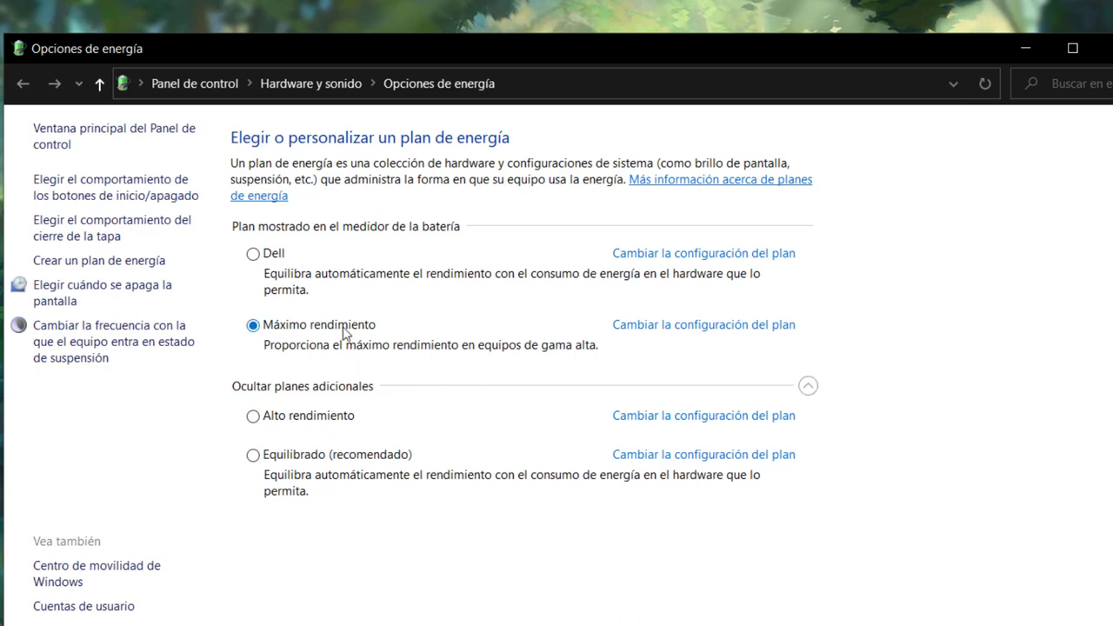
click(1105, 48)
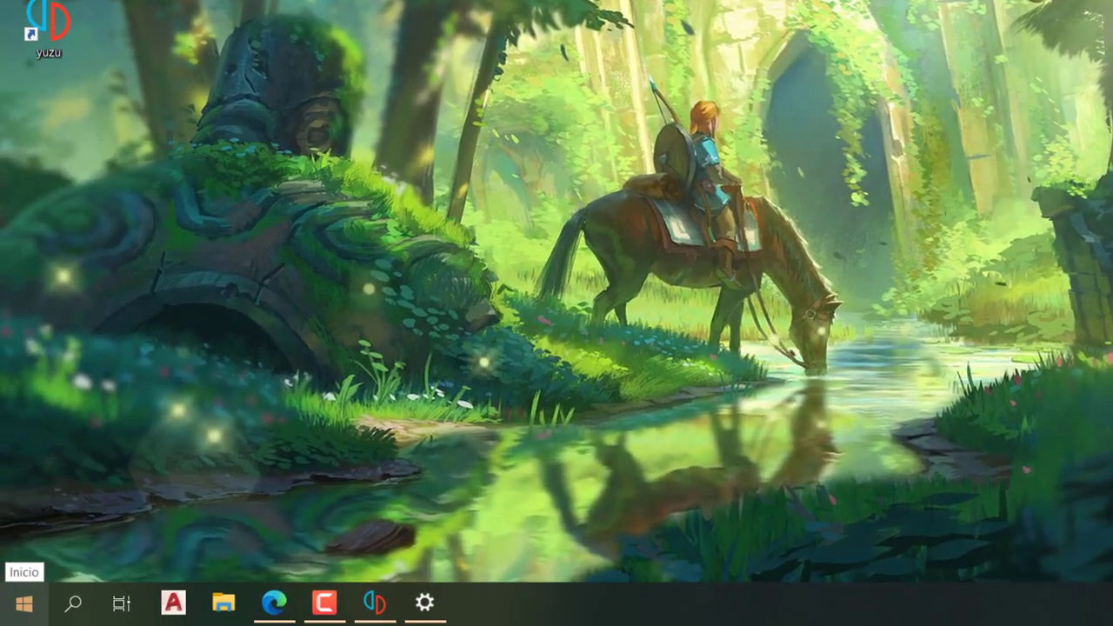
Open the Windows system information from the About page and bring up its advanced system settings.
right_click(22, 607)
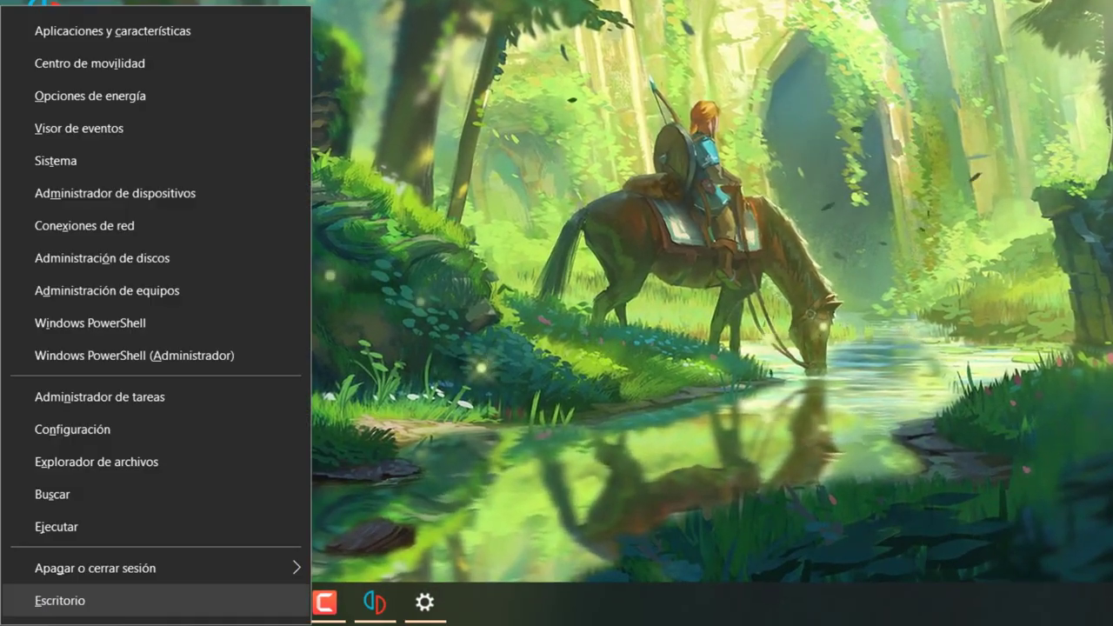
click(79, 172)
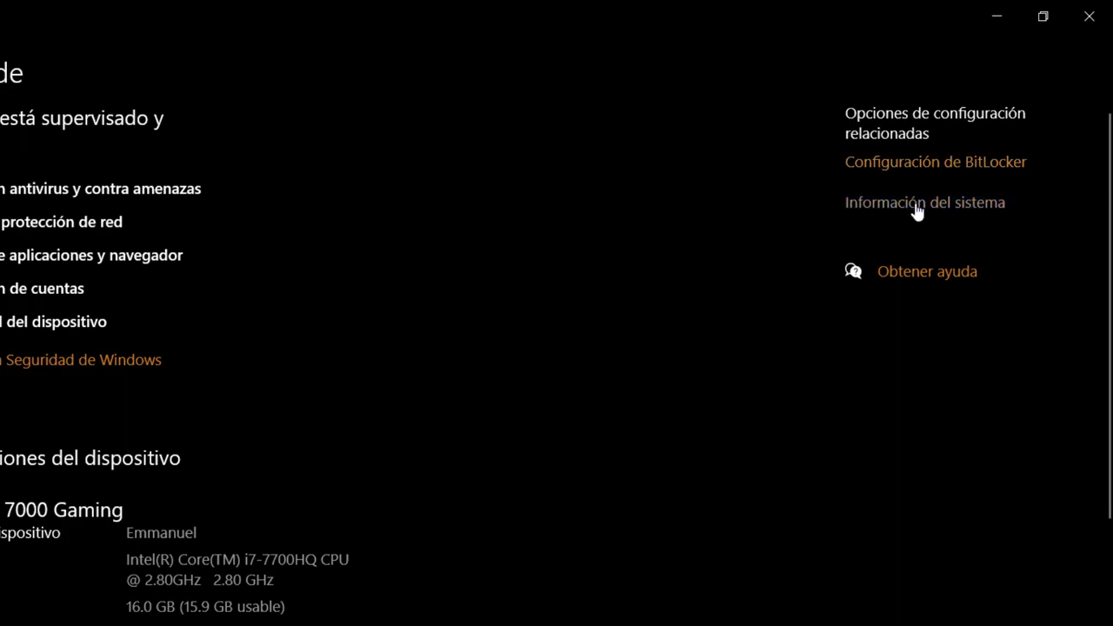
click(917, 208)
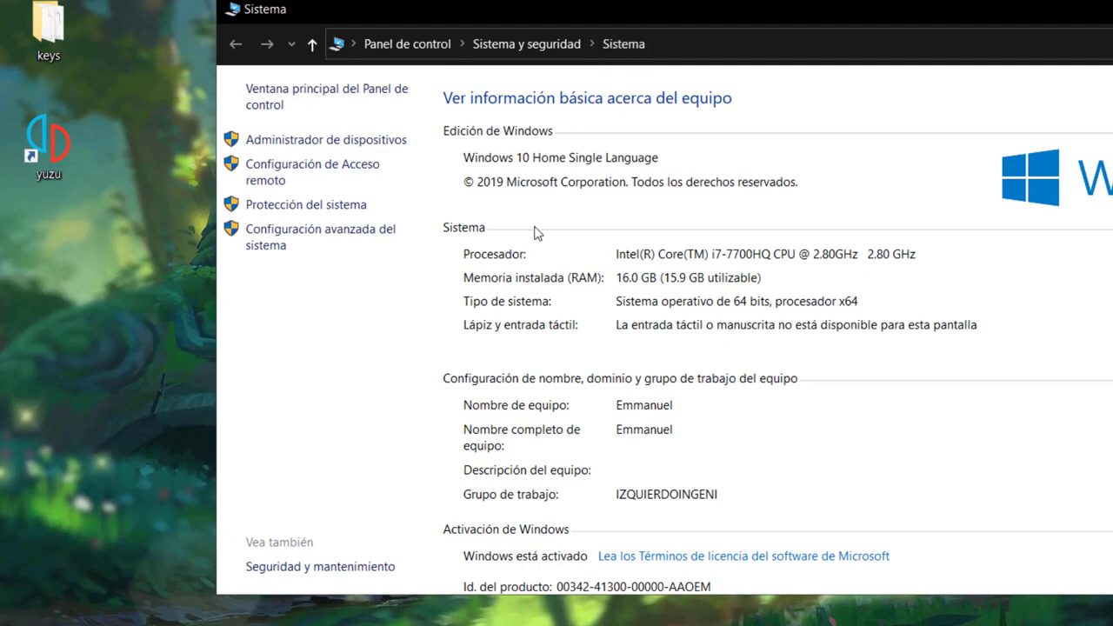
click(346, 237)
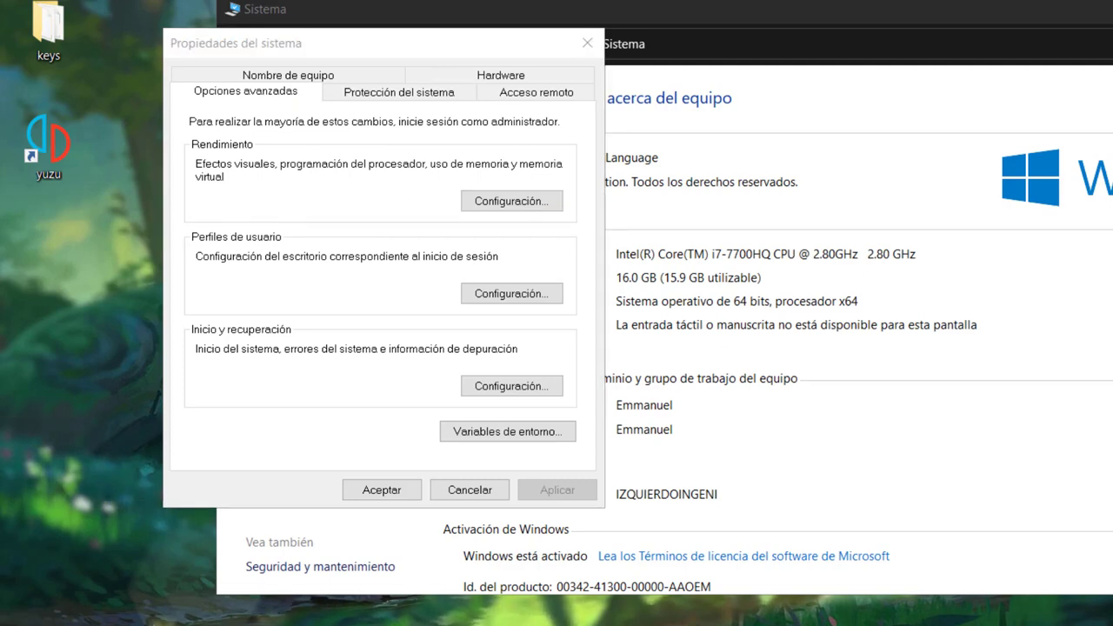
Review the performance options and the custom paging file size for drive C: in virtual memory, and accept all the dialogs.
click(501, 205)
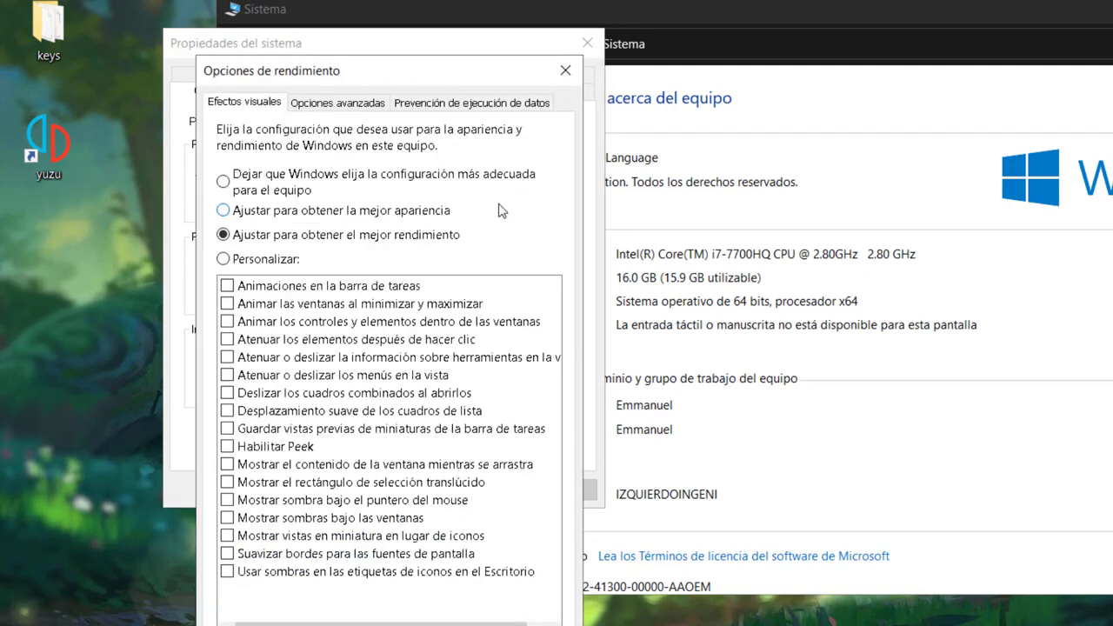
click(348, 111)
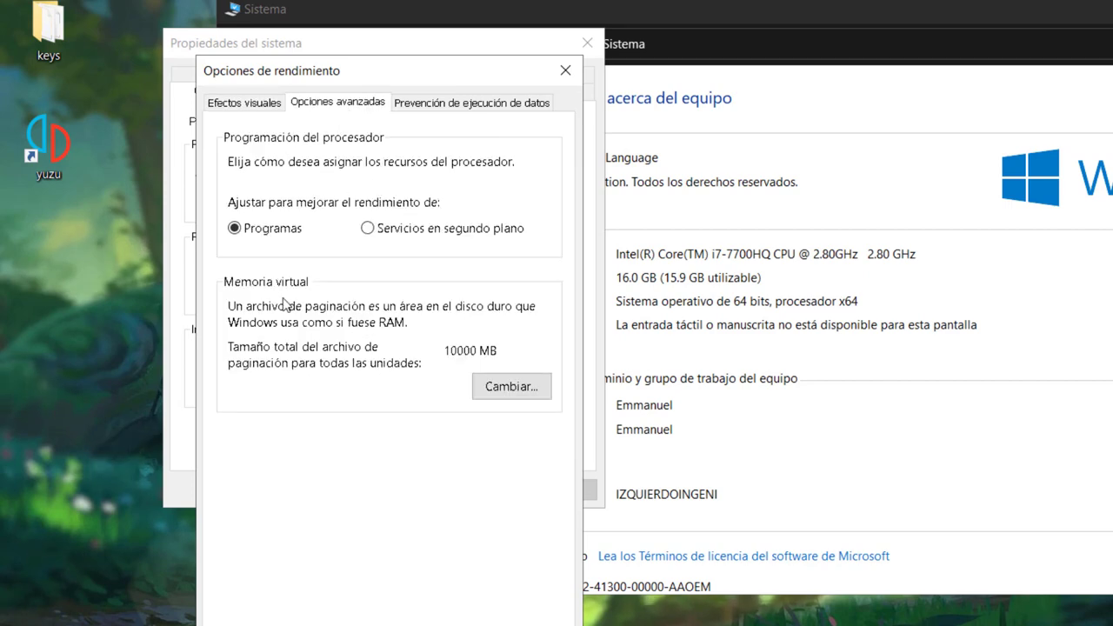
click(524, 391)
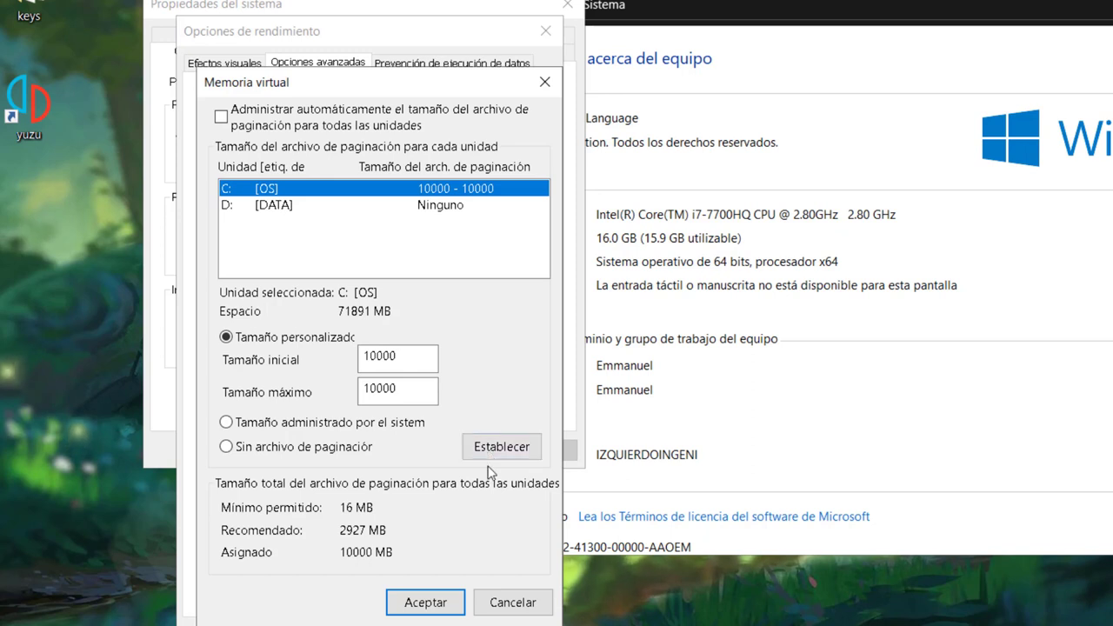
click(441, 602)
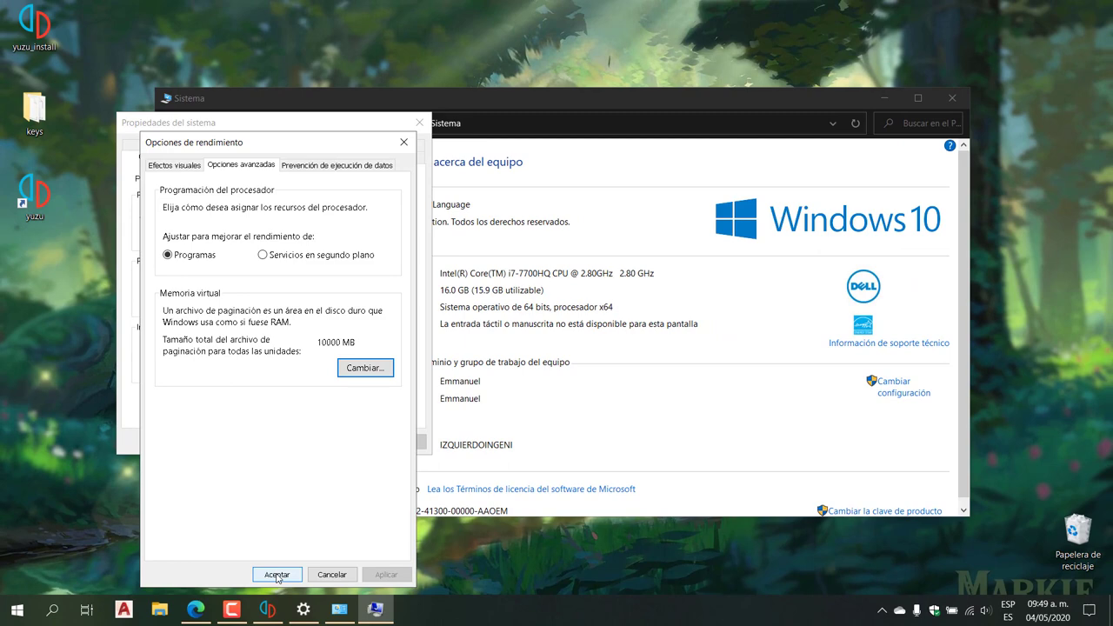
click(277, 574)
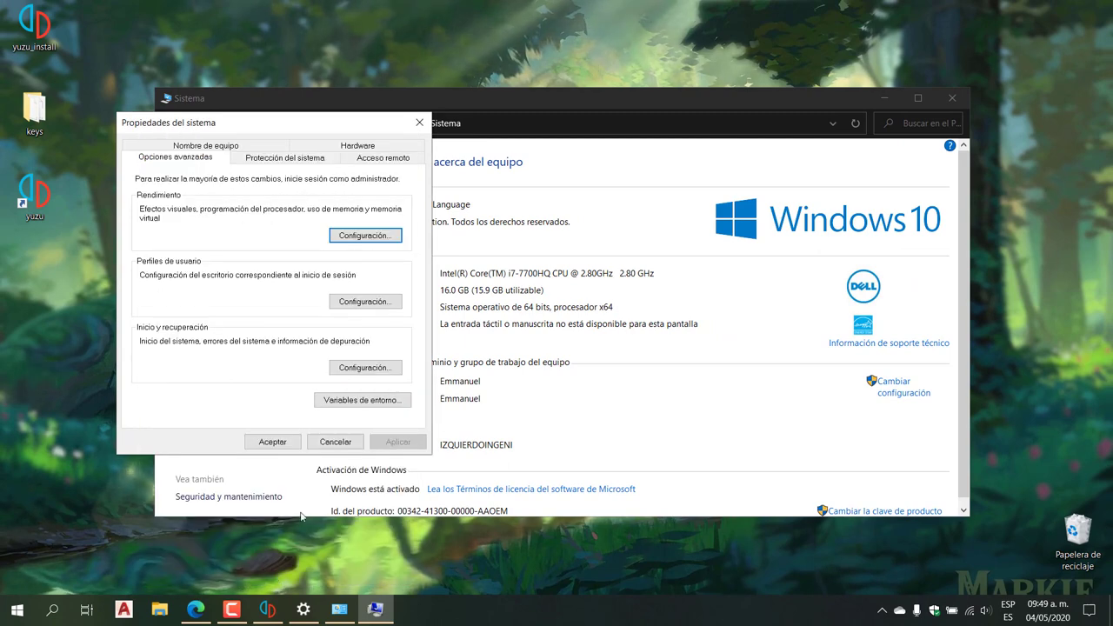
click(280, 445)
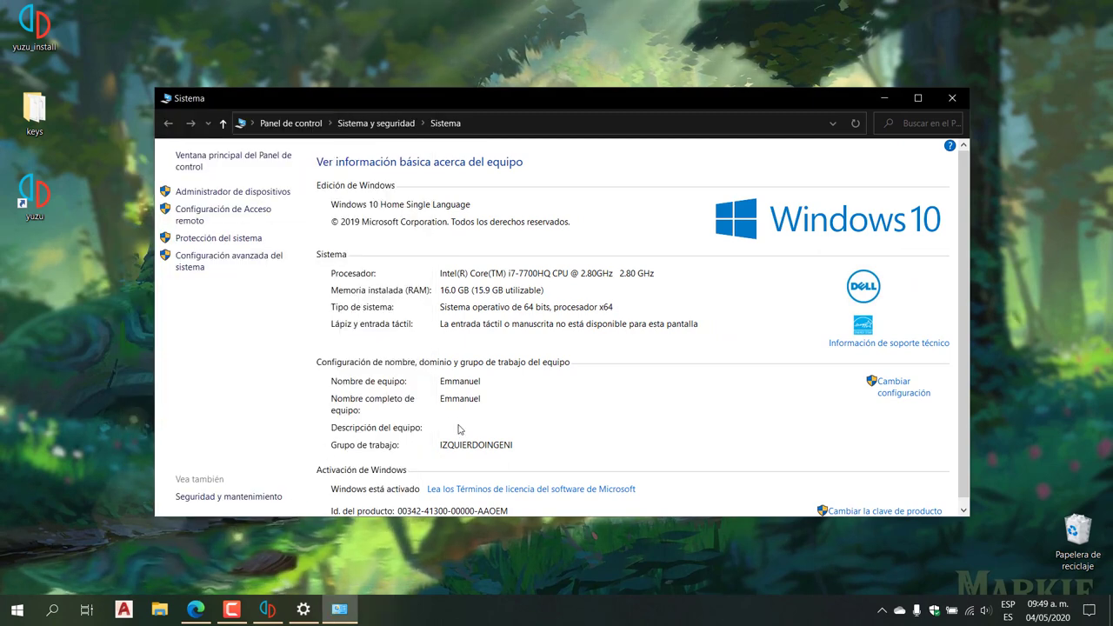
Close the System window and Windows Settings, and switch back to the yuzu game list.
click(952, 100)
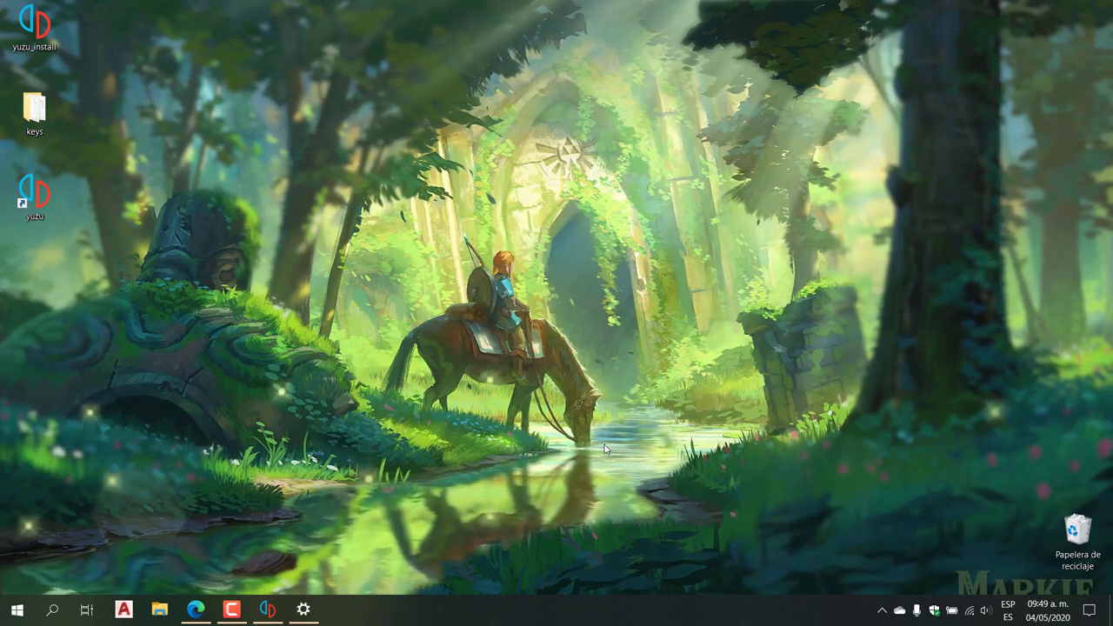
click(303, 609)
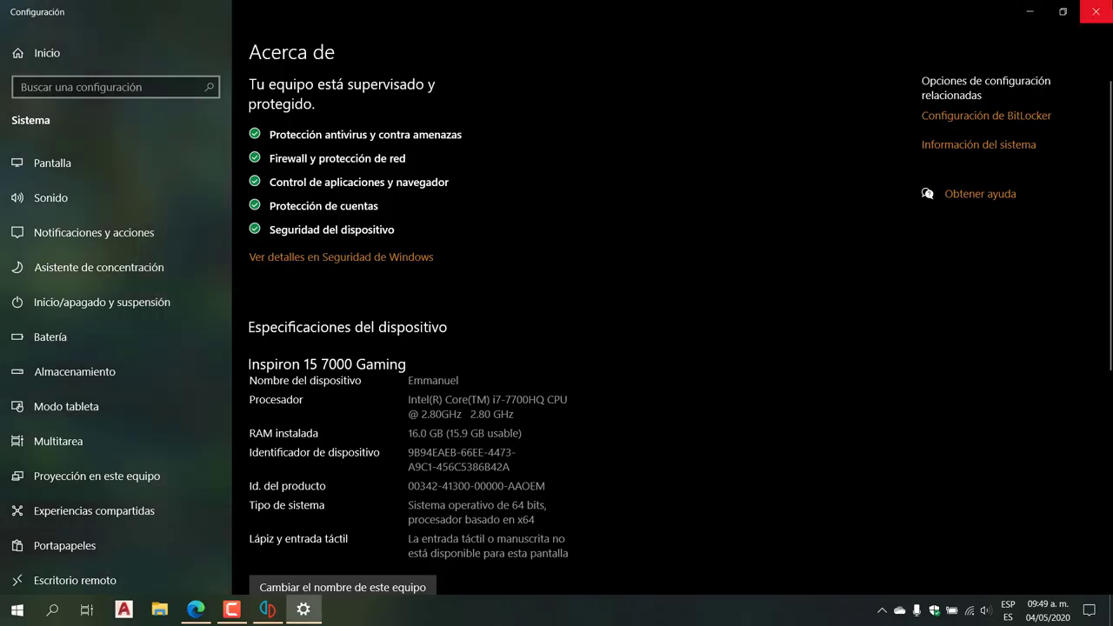
click(1107, 11)
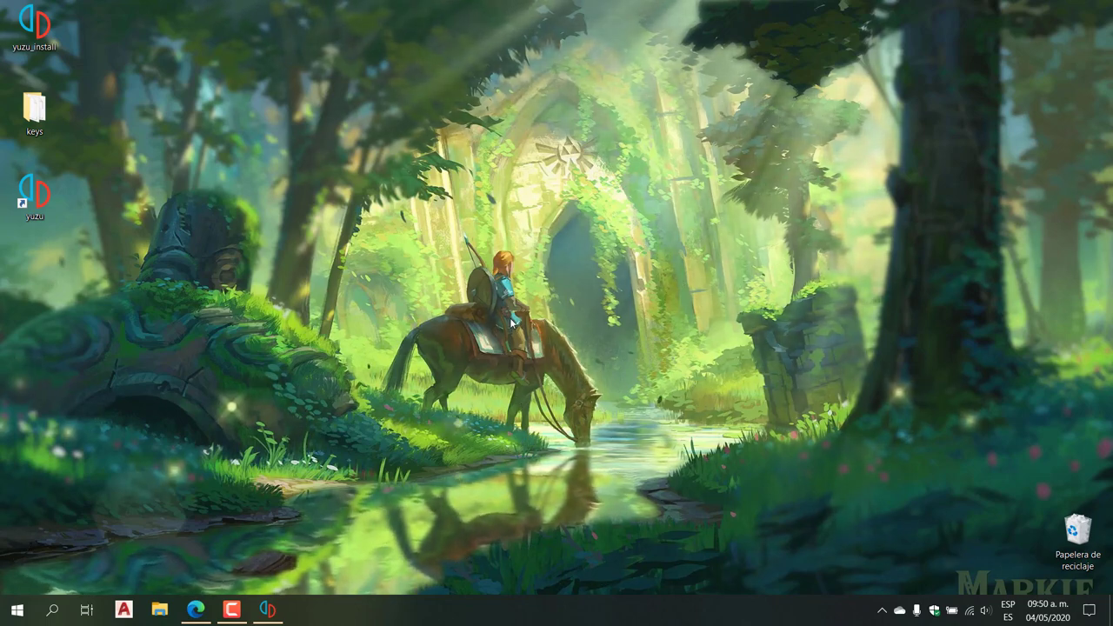
click(259, 606)
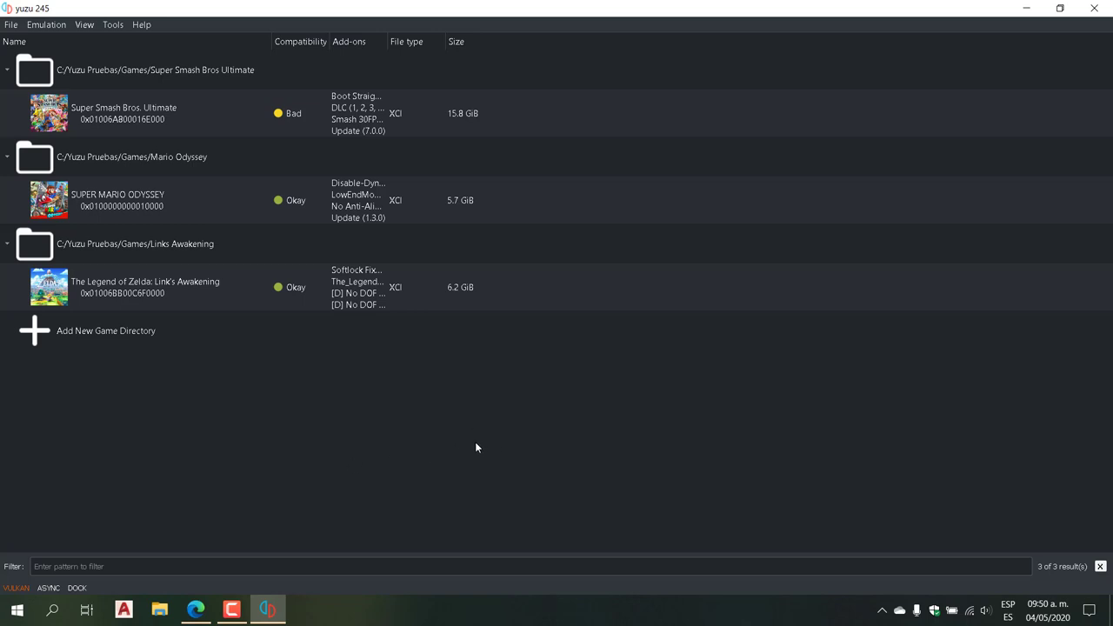
click(231, 610)
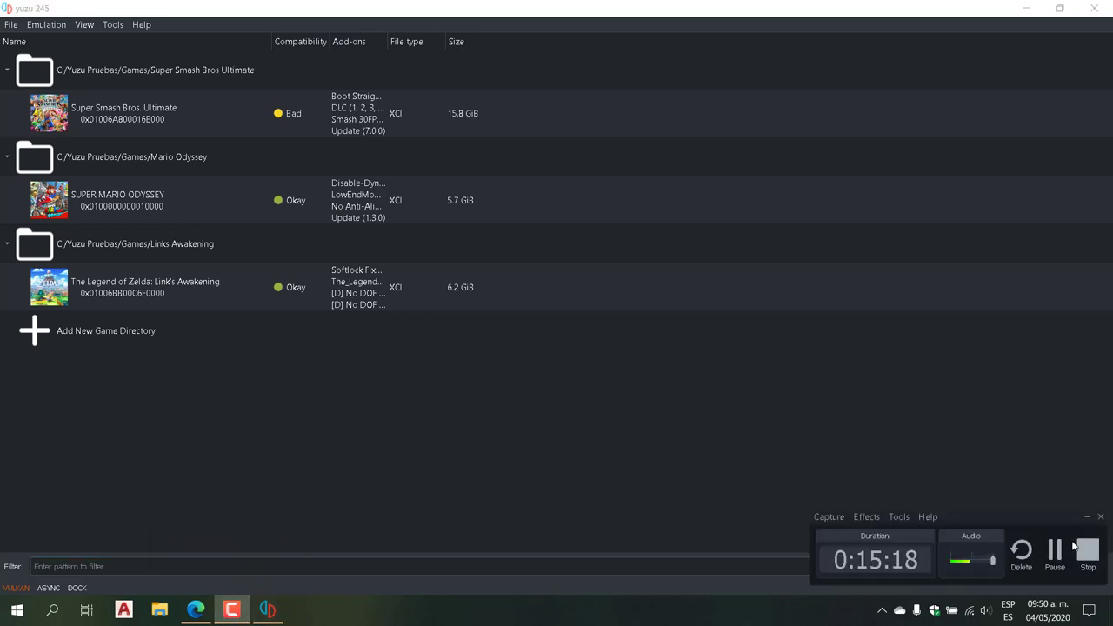
click(1086, 561)
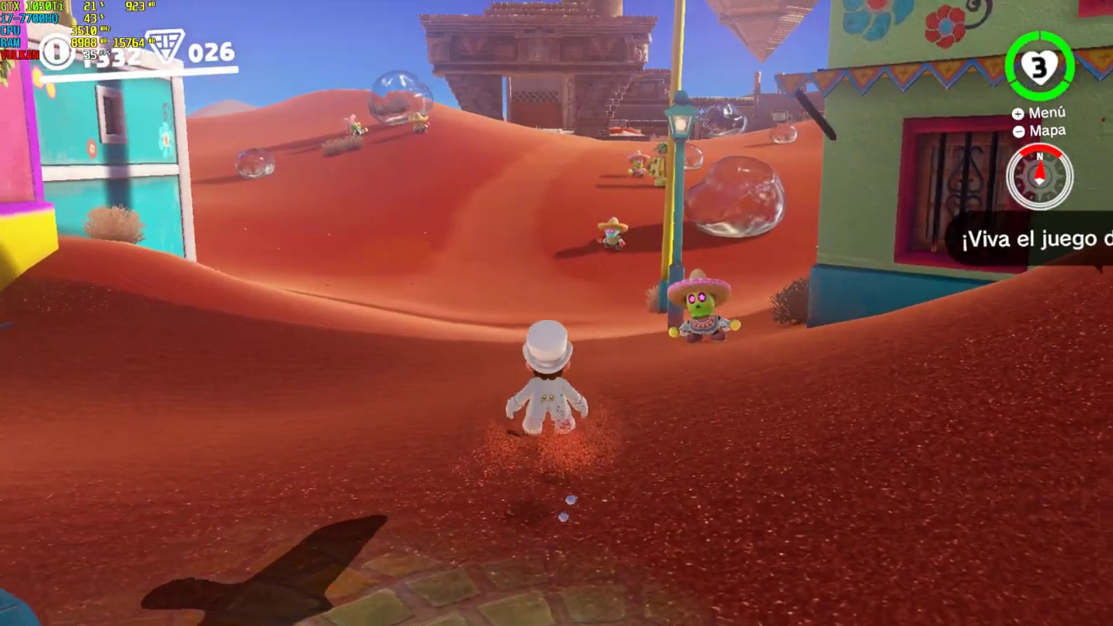
key(w)
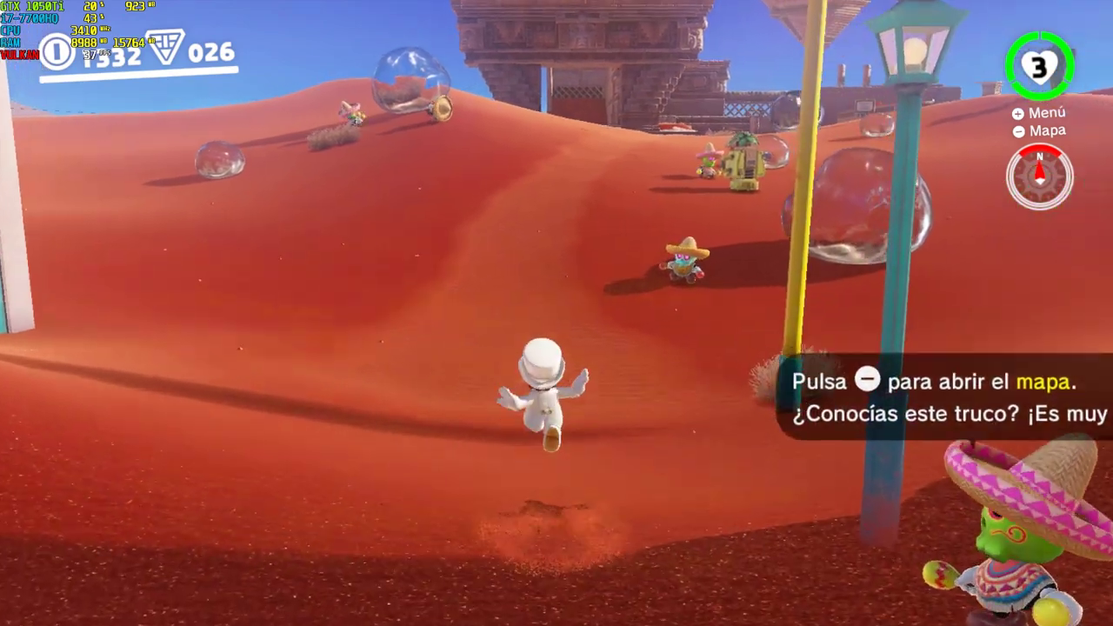
key(w)
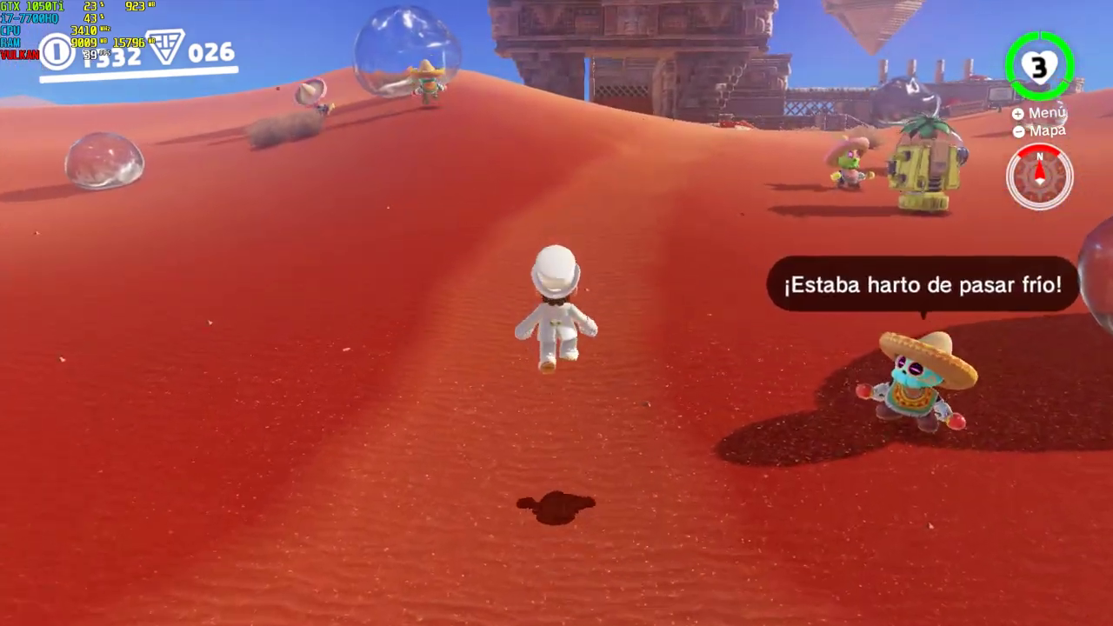
key(z)
key(w)
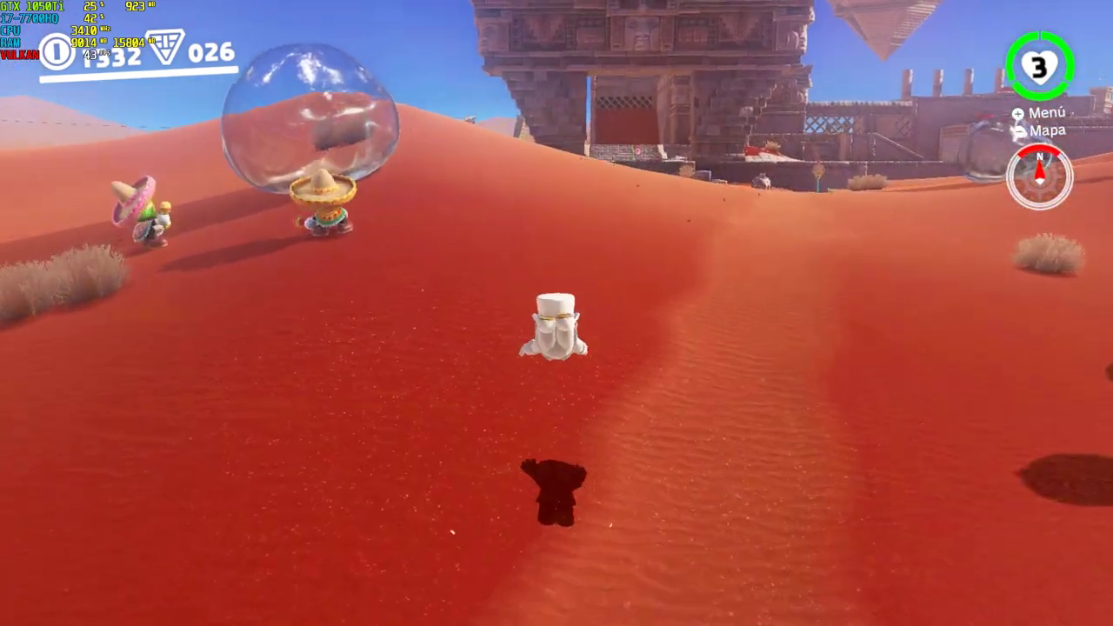
key(z)
key(w)
key(z)
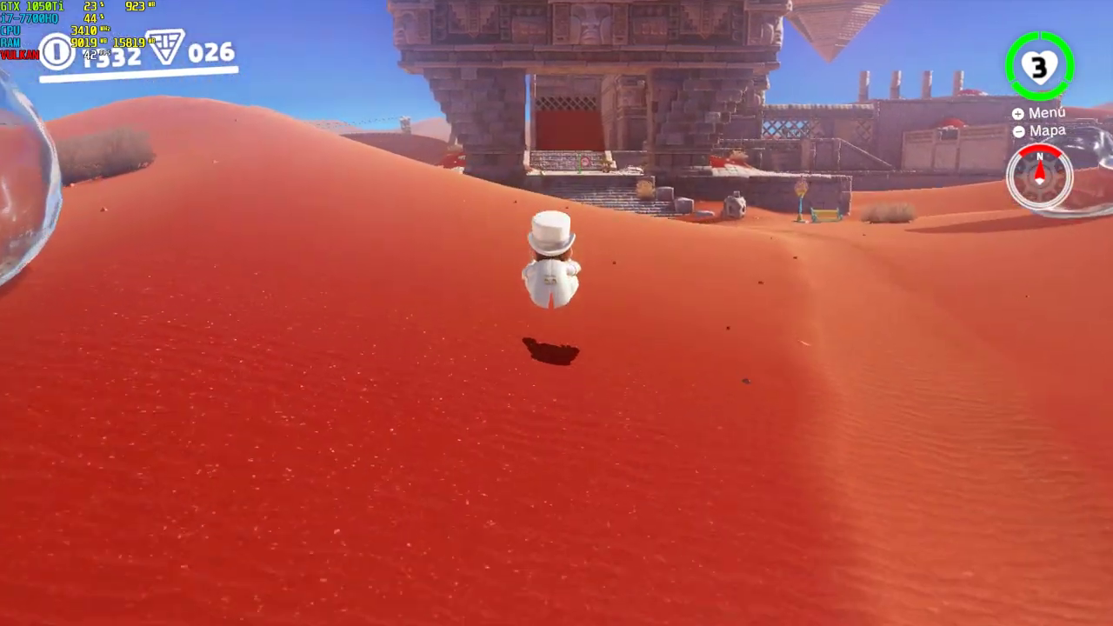
key(w)
key(z)
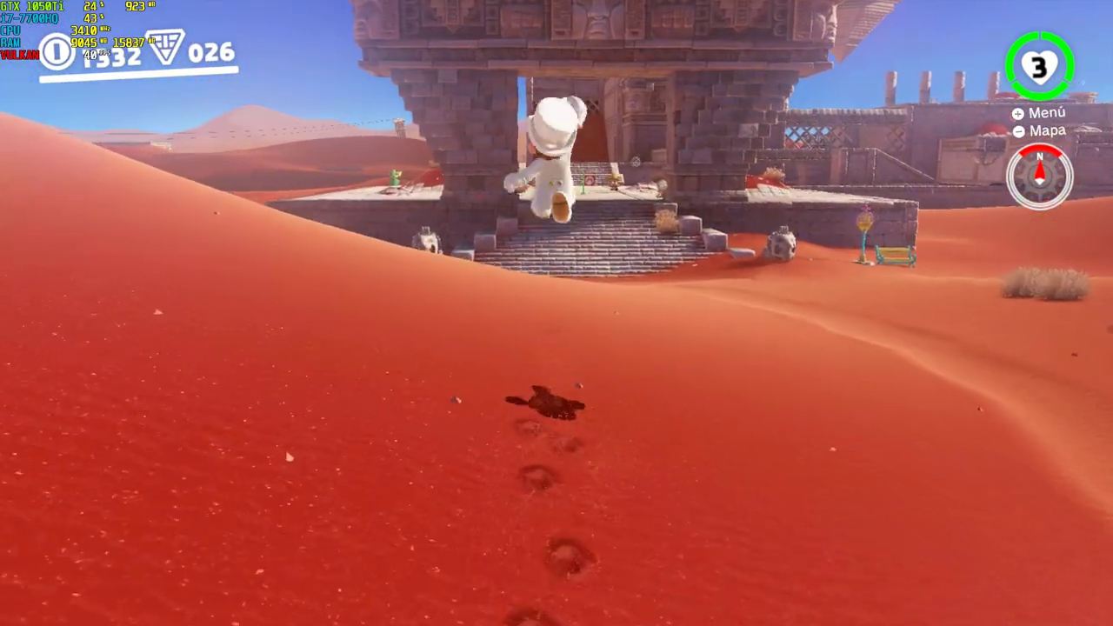
key(w)
key(z)
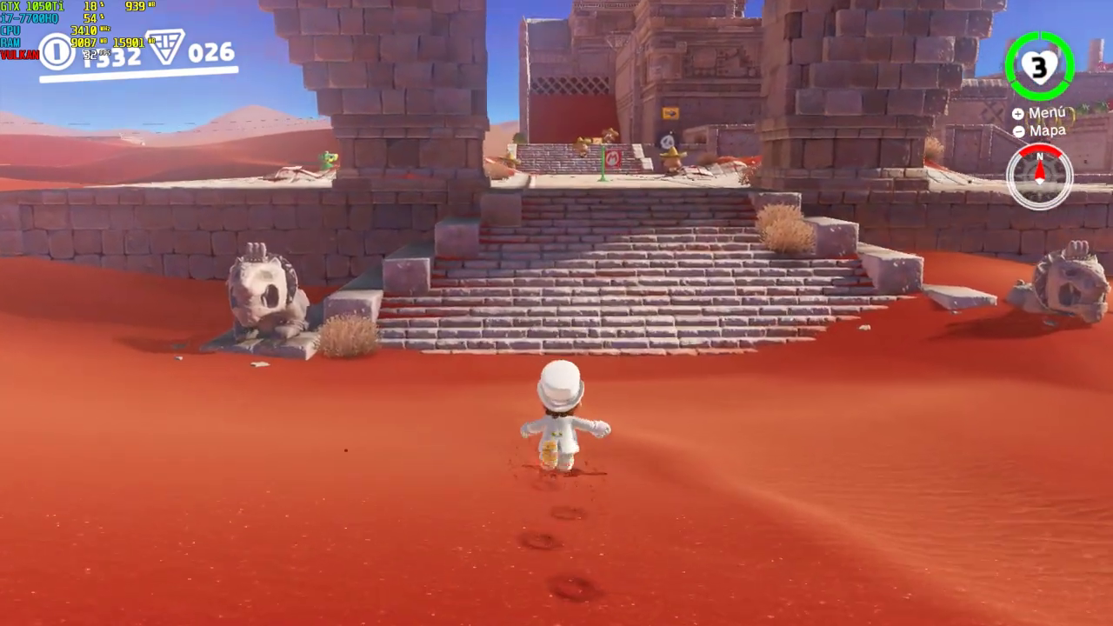
key(w)
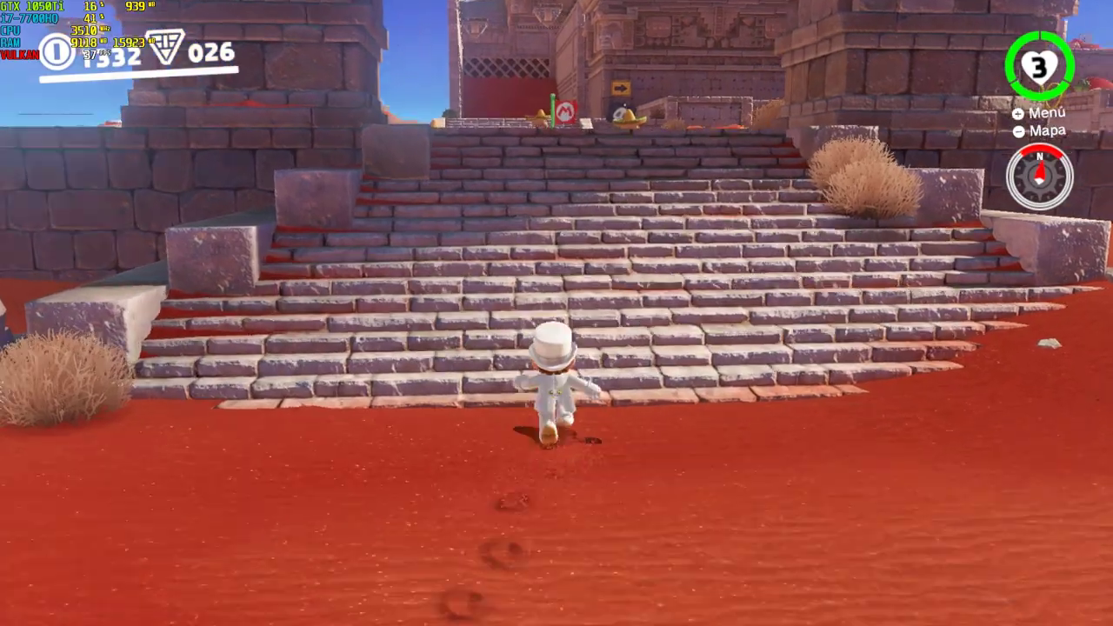
key(w)
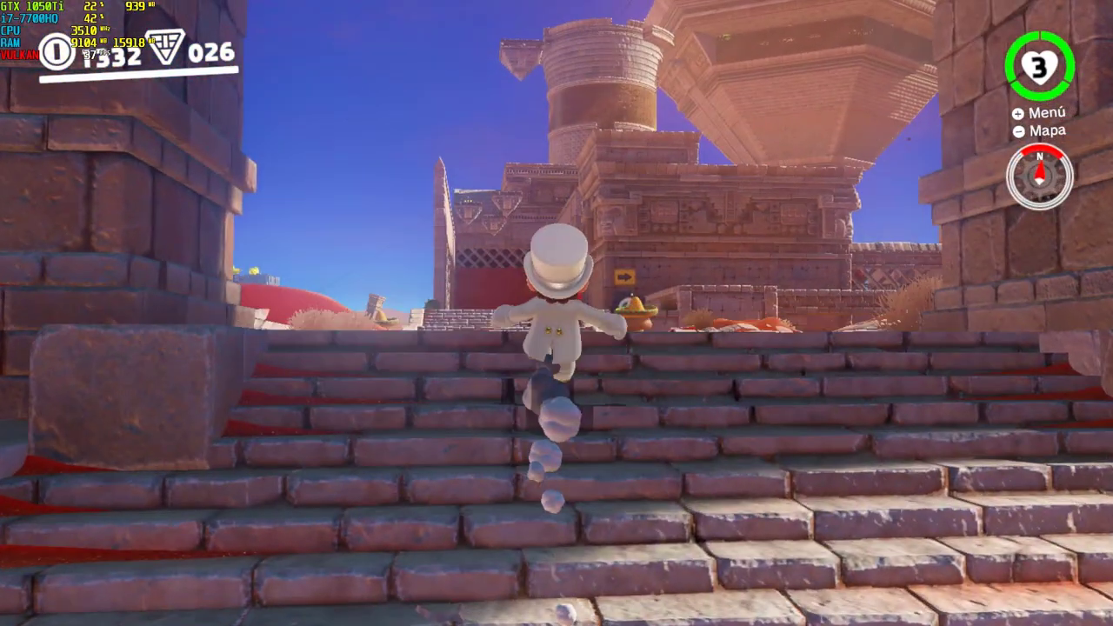
key(w)
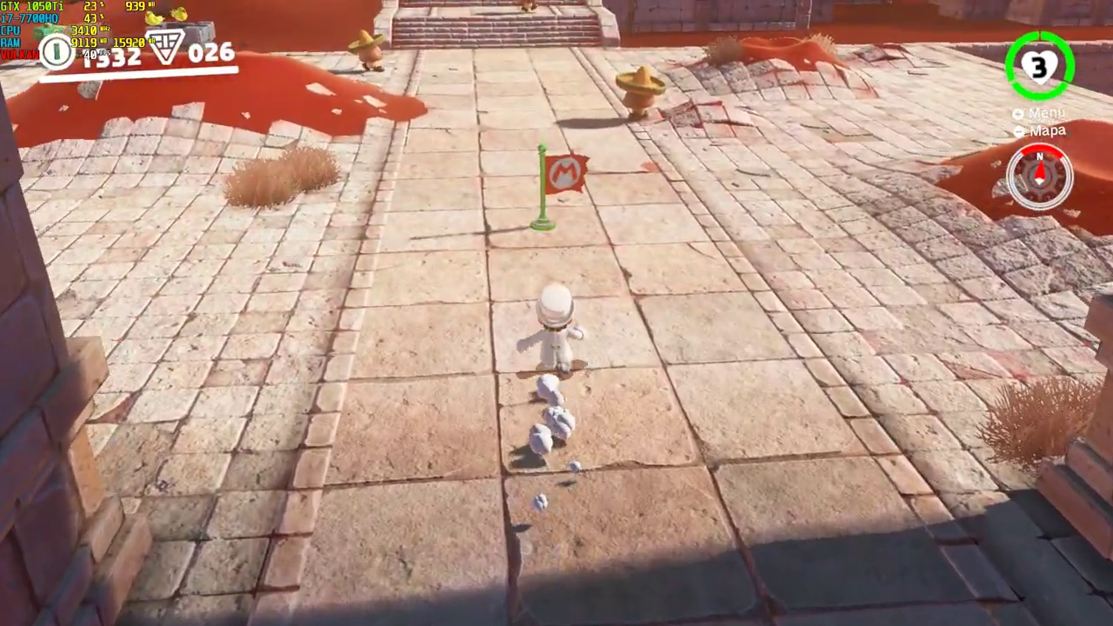
key(w)
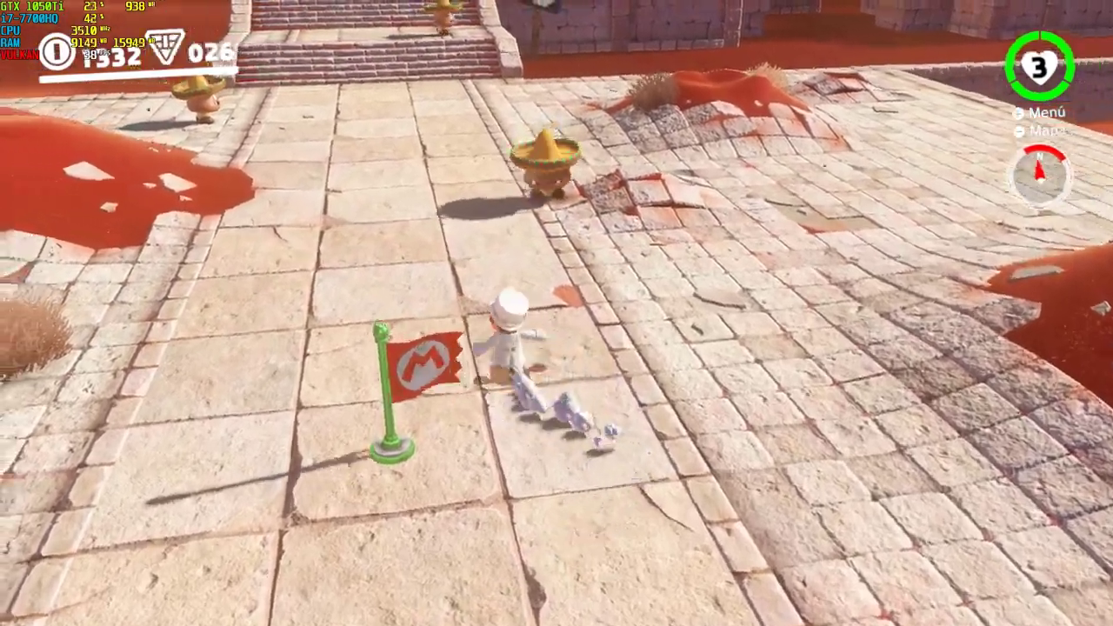
key(w)
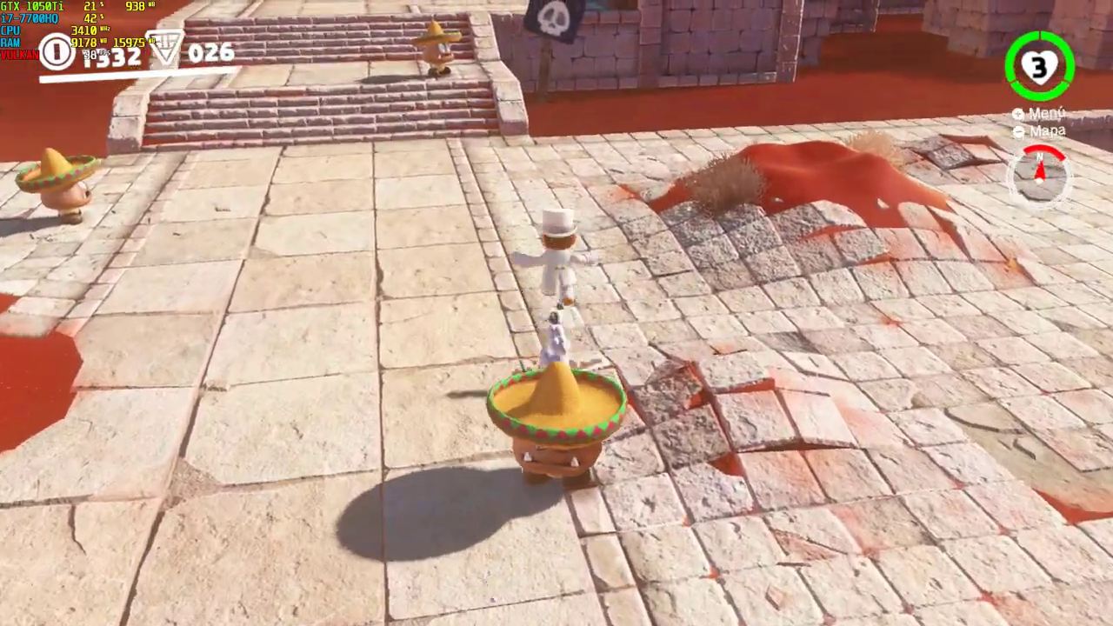
key(w)
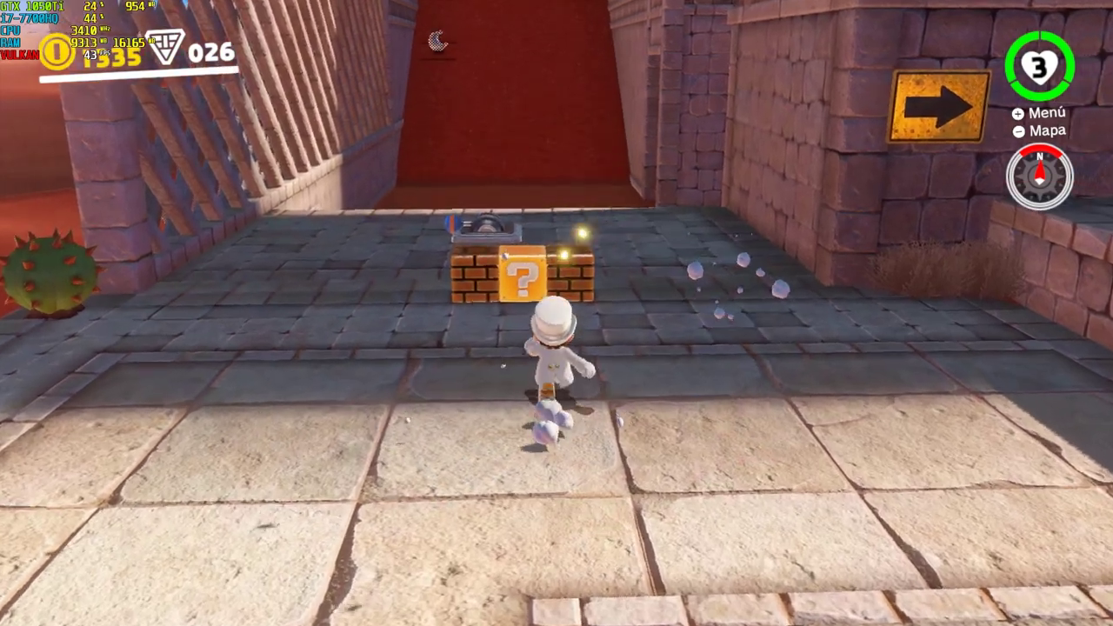
key(a)
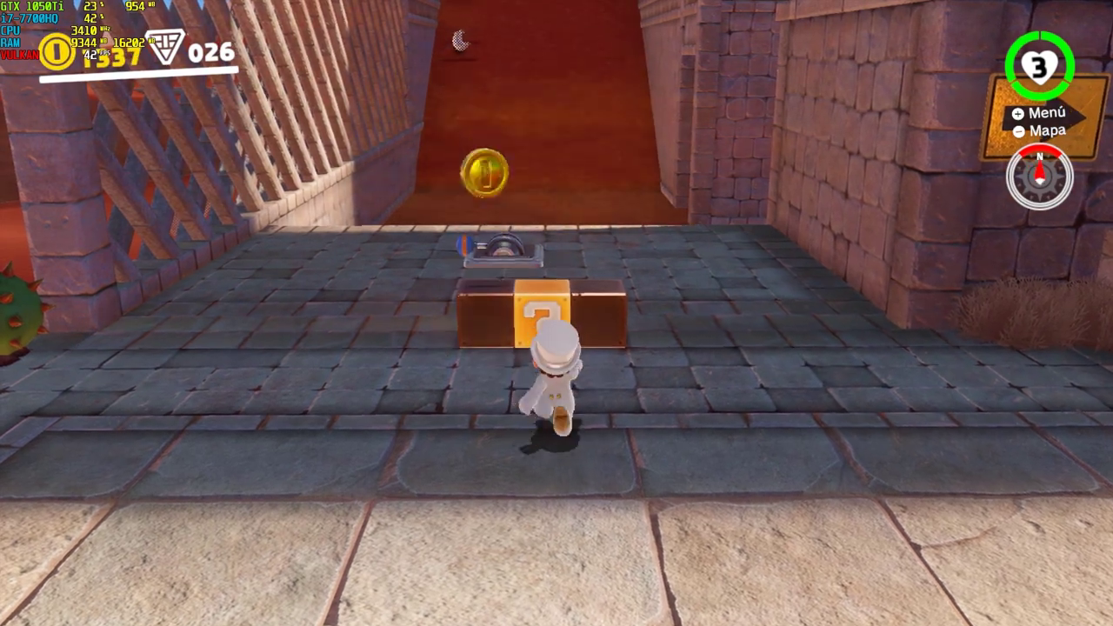
key(v)
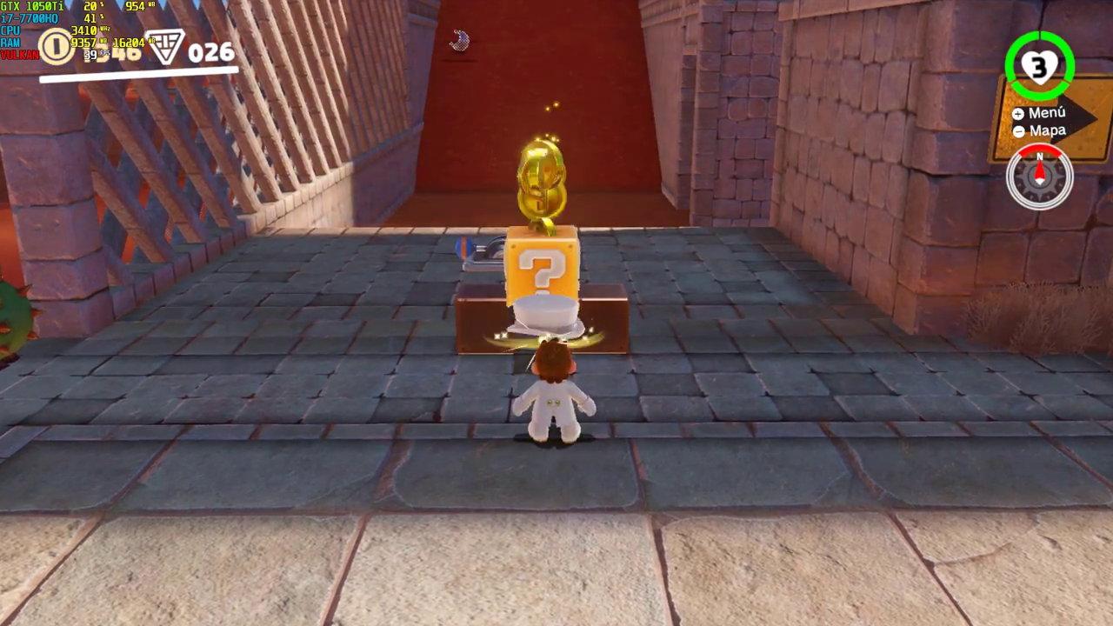
key(d)
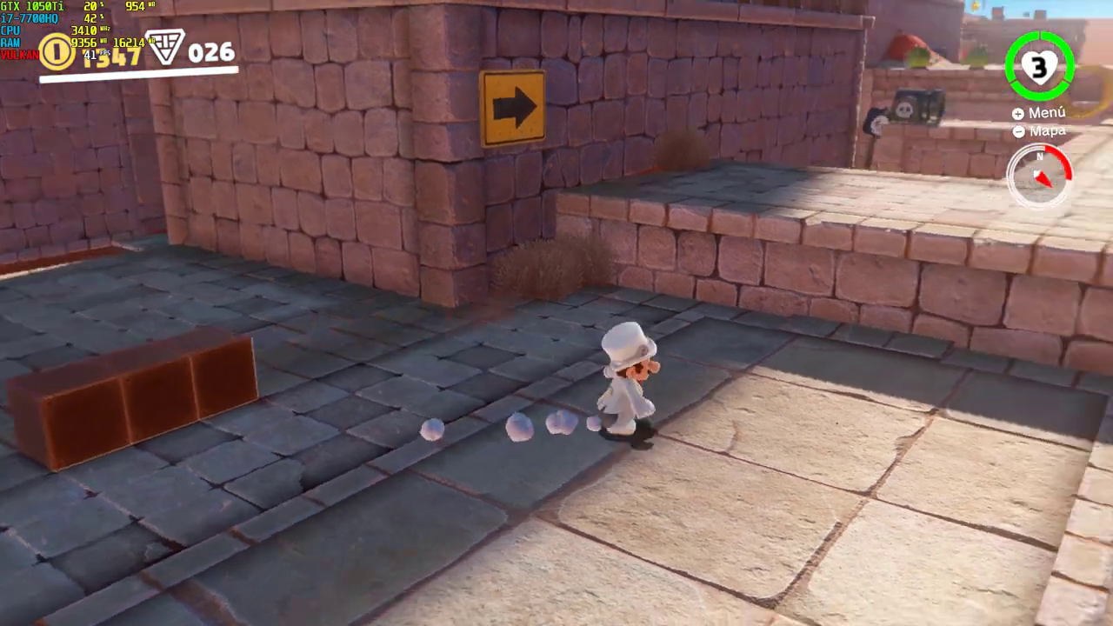
key(w)
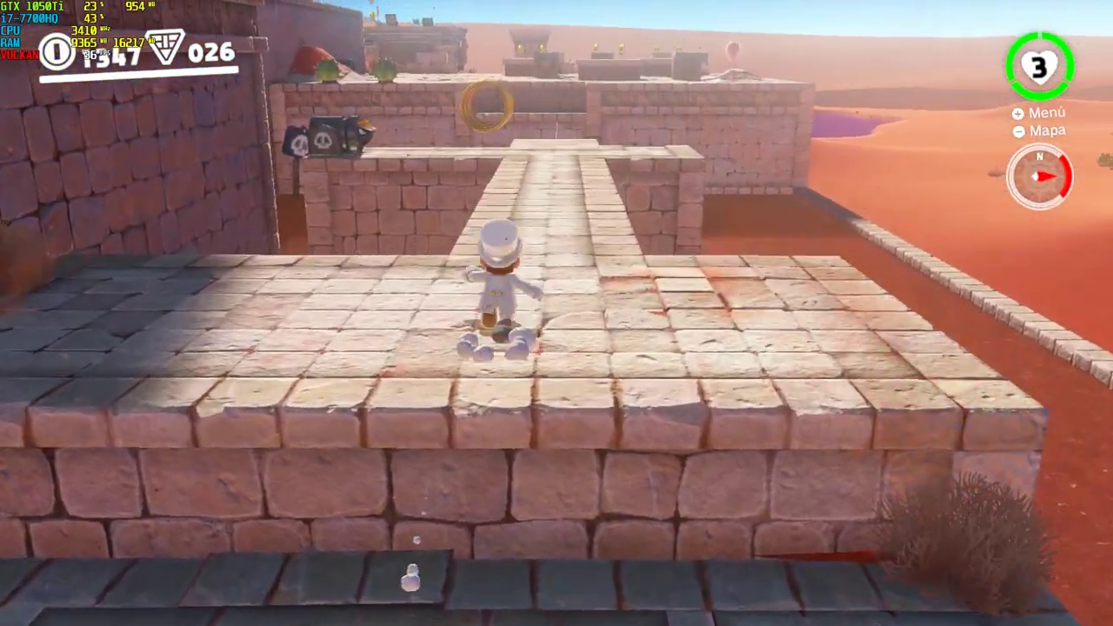